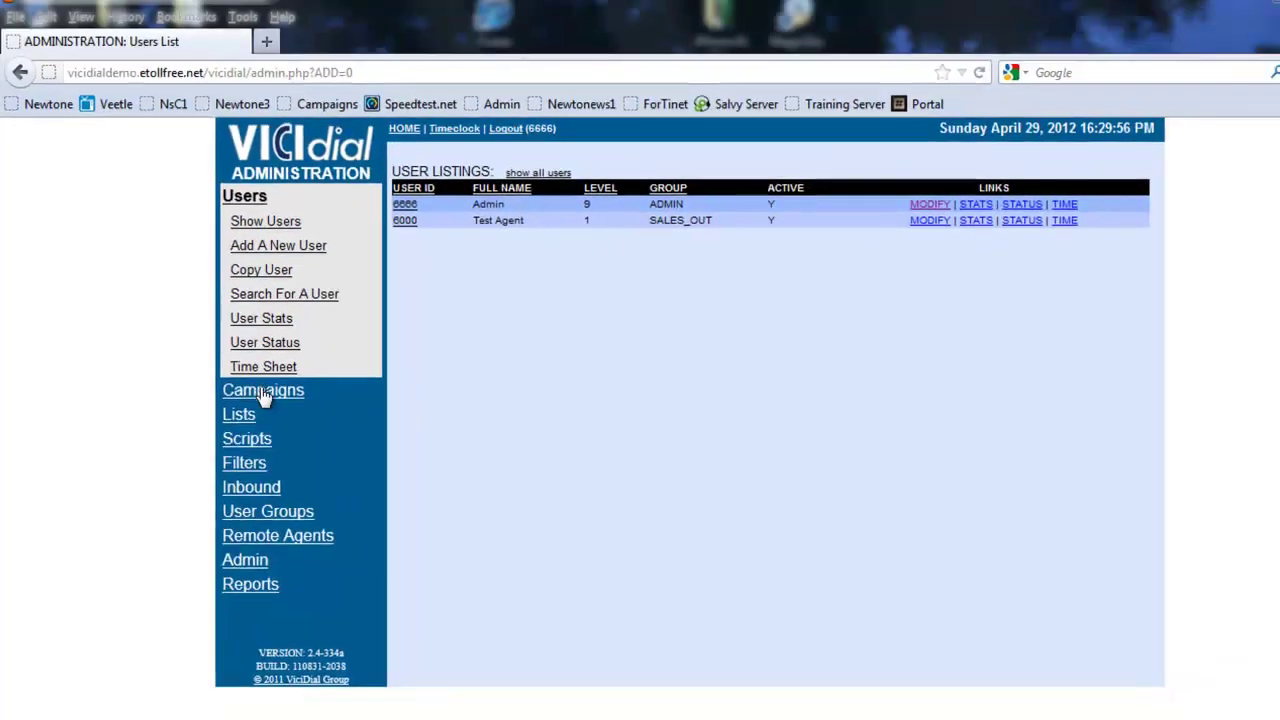
Step: Start a new campaign with the ID TEST_OUT and the name Test Outbound Campaign
click(330, 317)
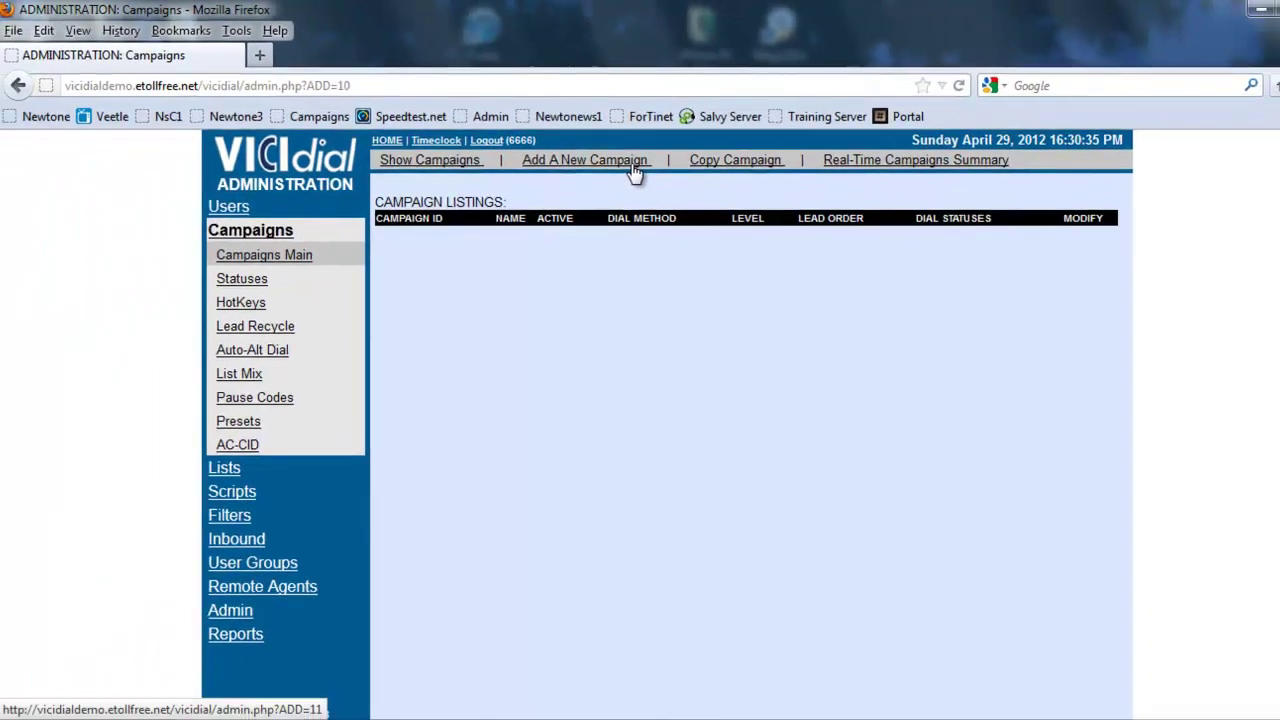
click(632, 230)
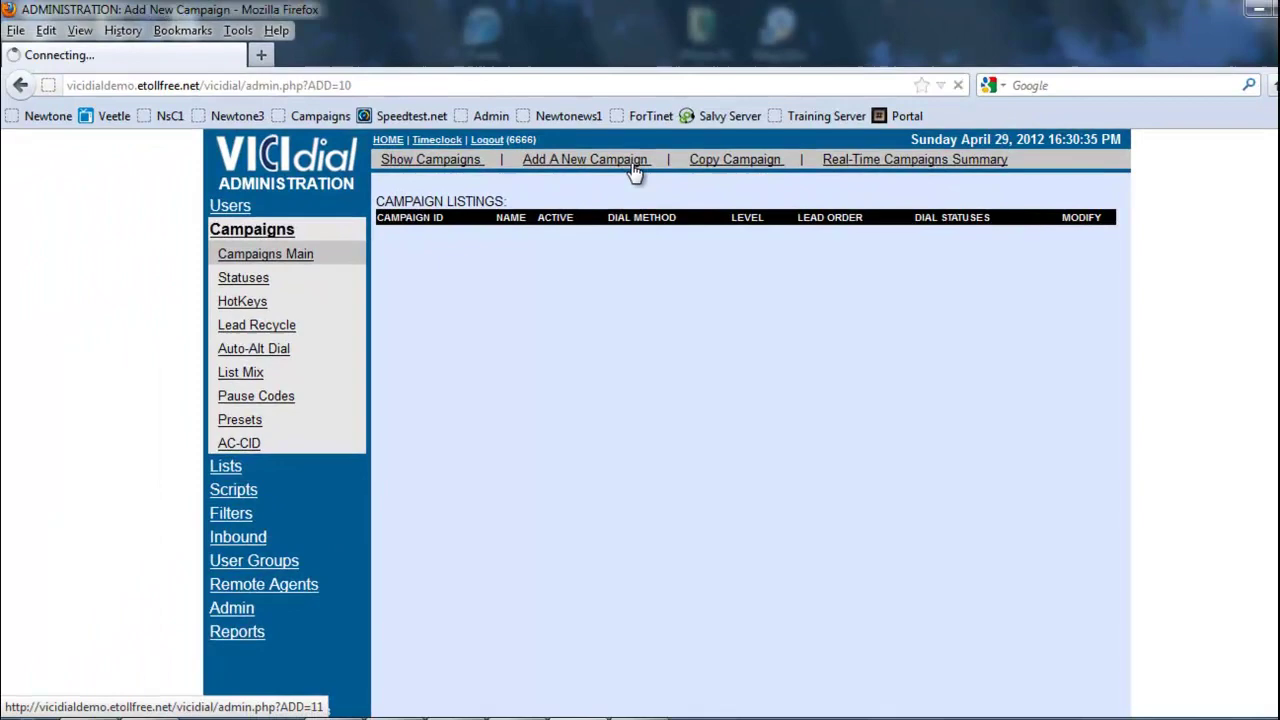
click(593, 224)
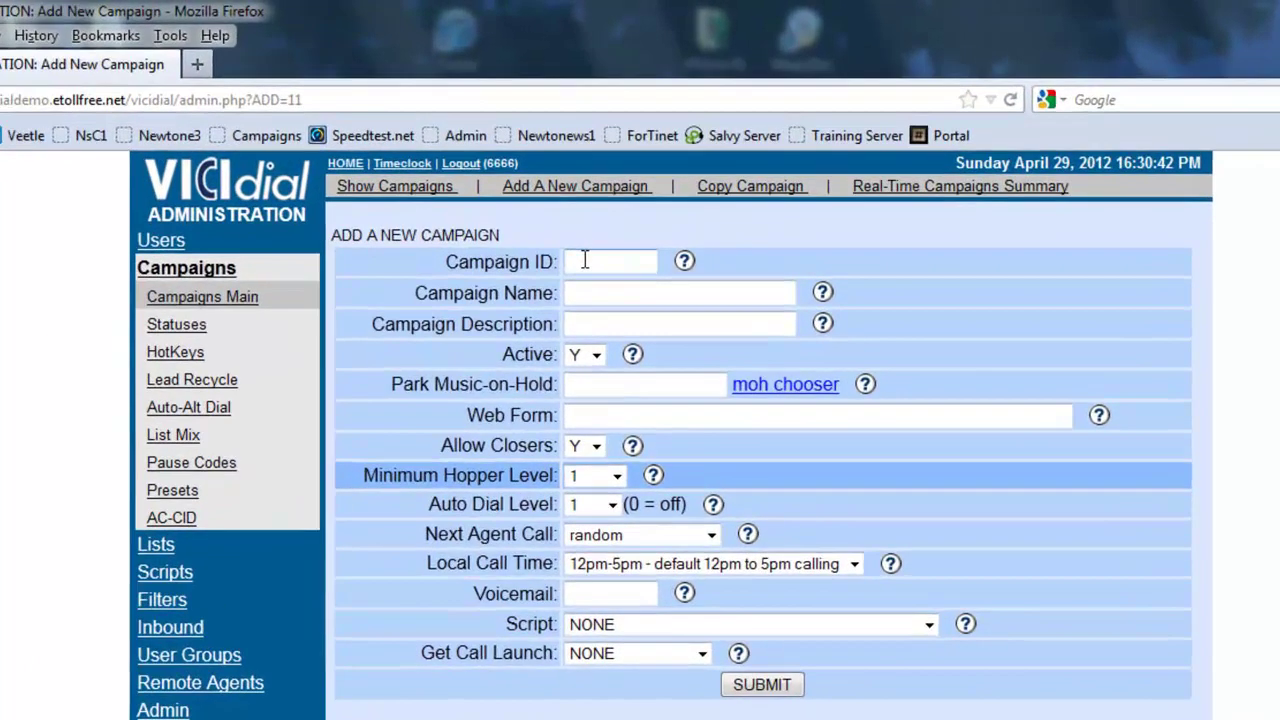
text(T)
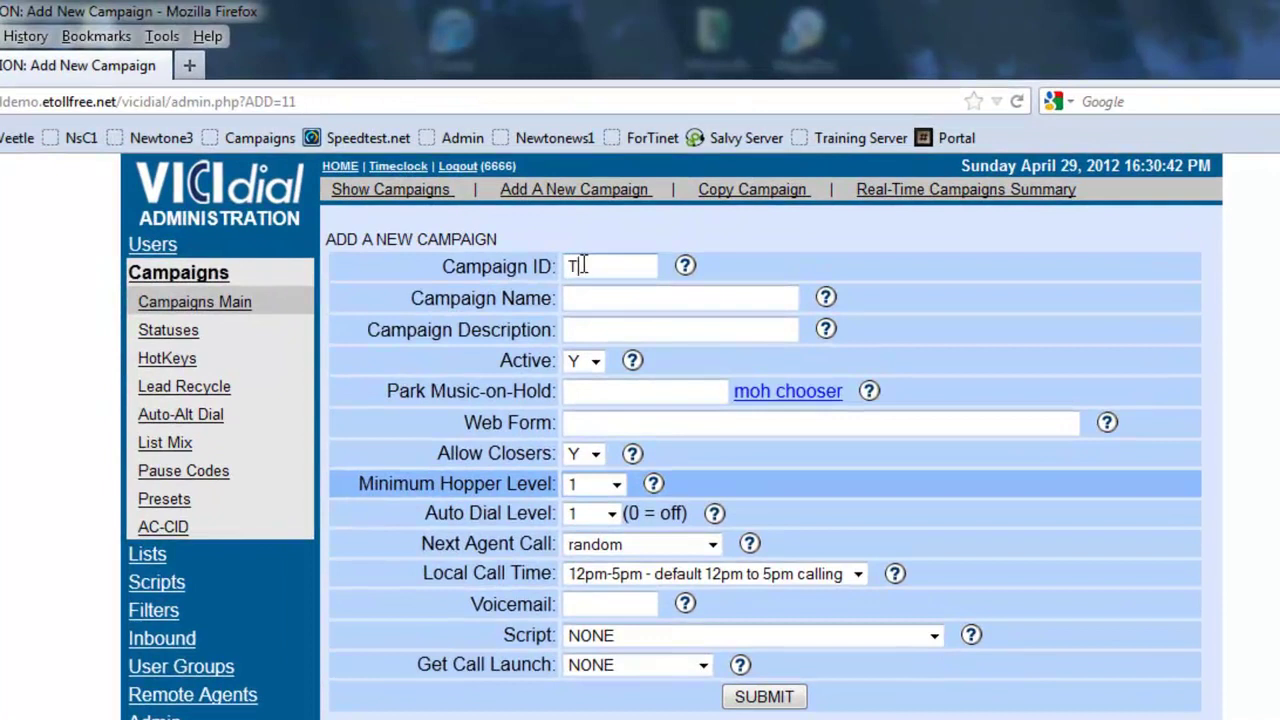
text(EST_OUT)
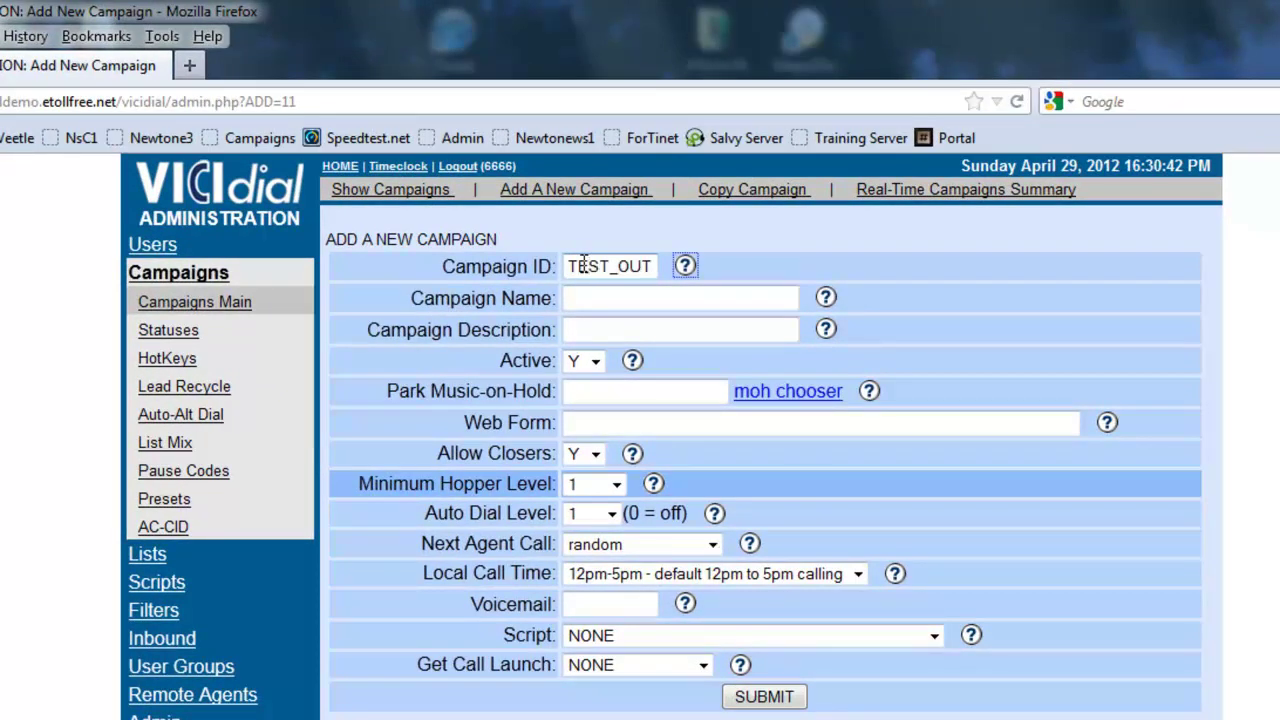
key(Tab)
text(Test )
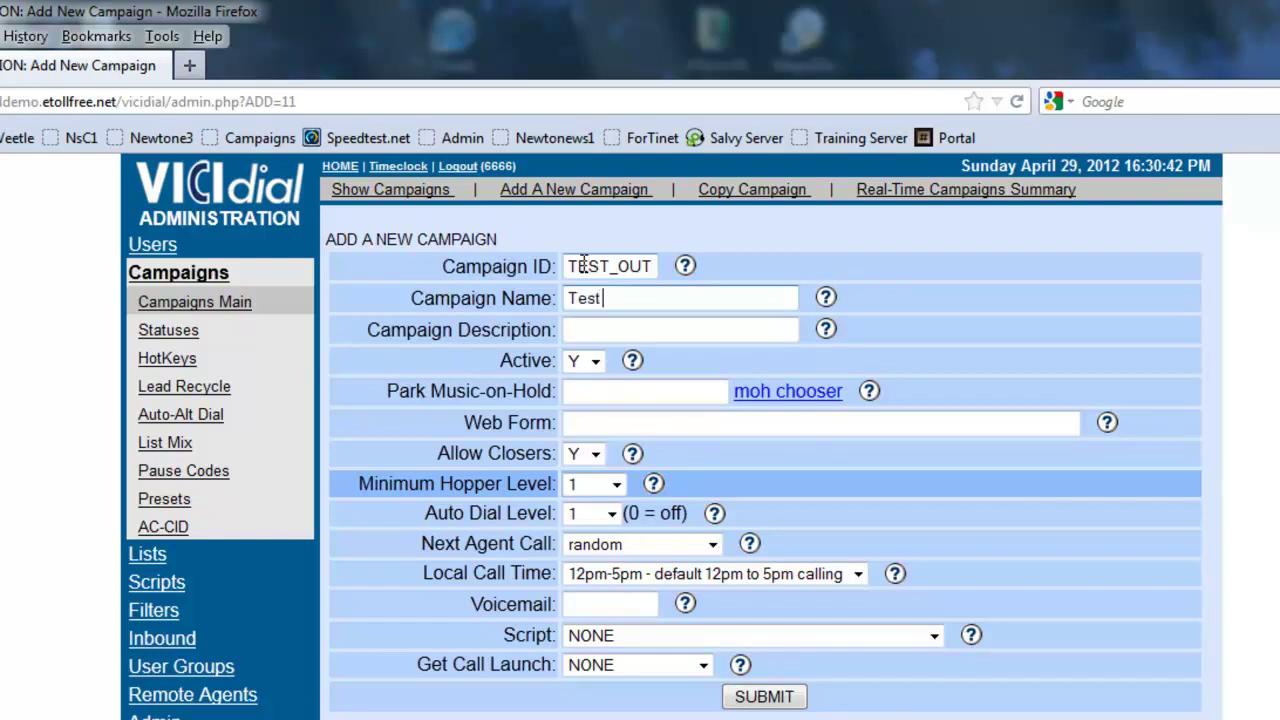
text(Outbound Campaign)
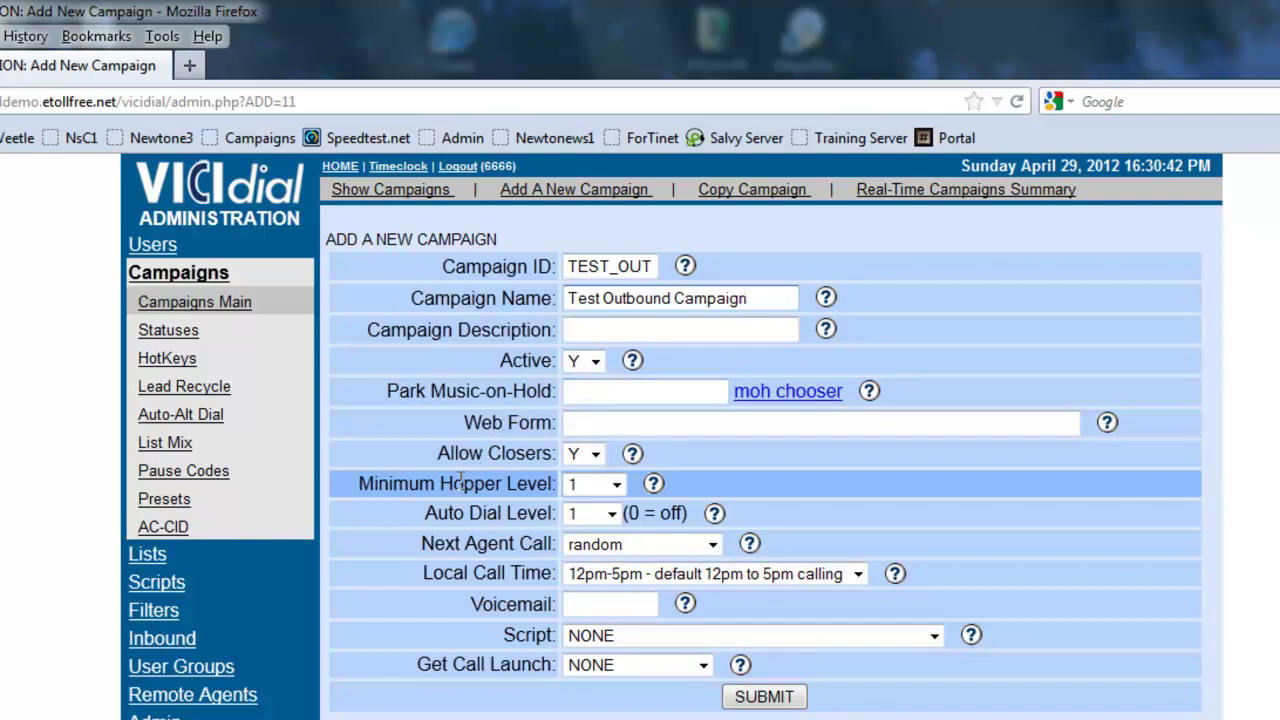
Step: Set the campaign's Next Agent Call to longest_wait_time and its Script to CALLNOTES - Call Notes and Appointment Setting
click(580, 550)
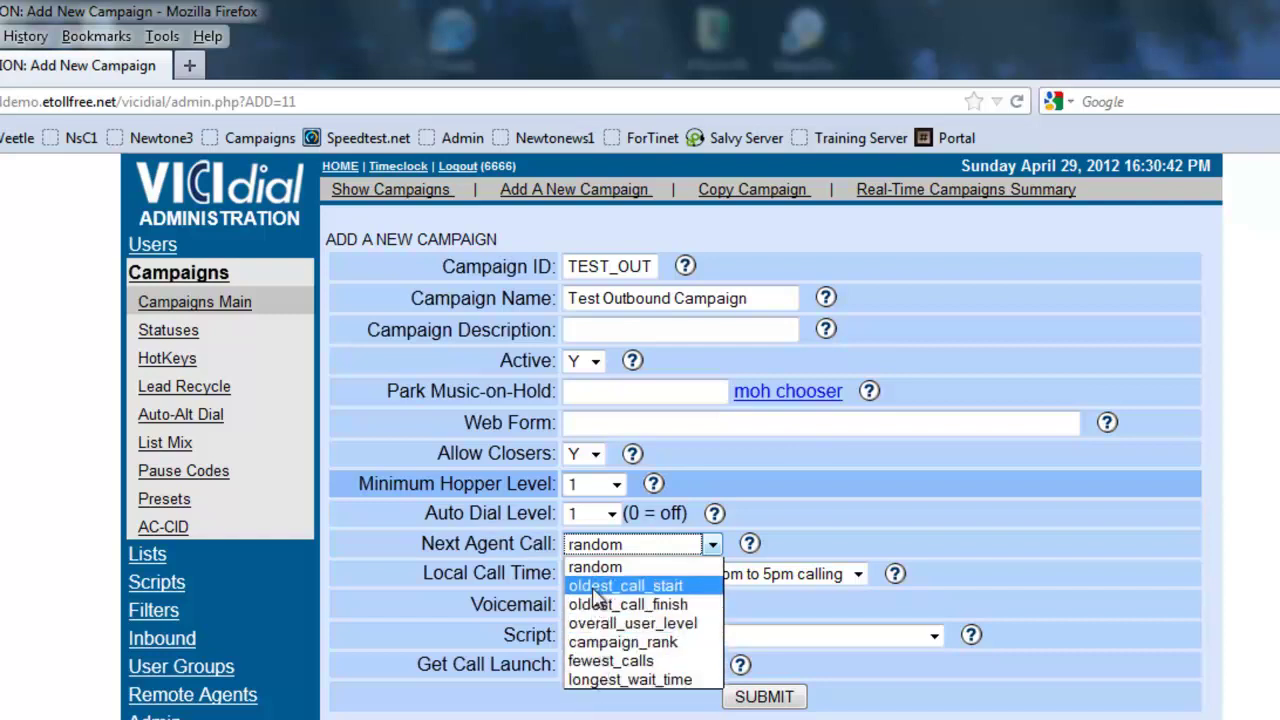
click(581, 679)
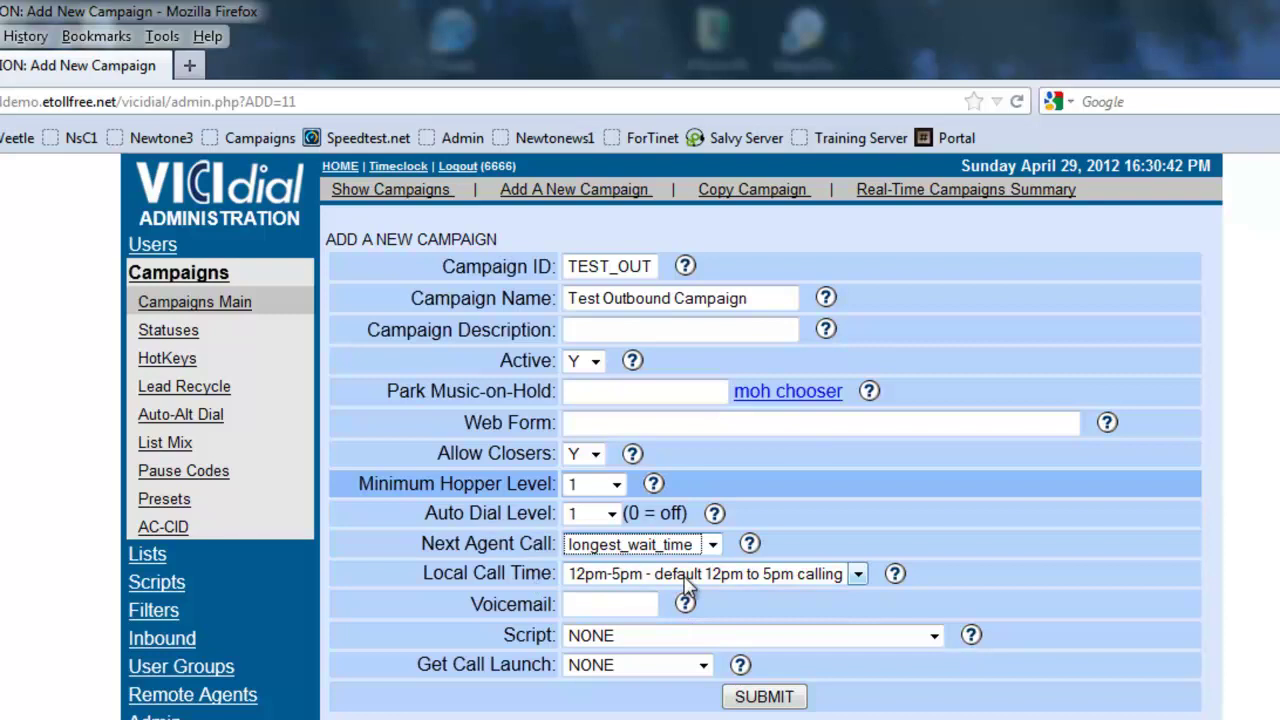
click(599, 643)
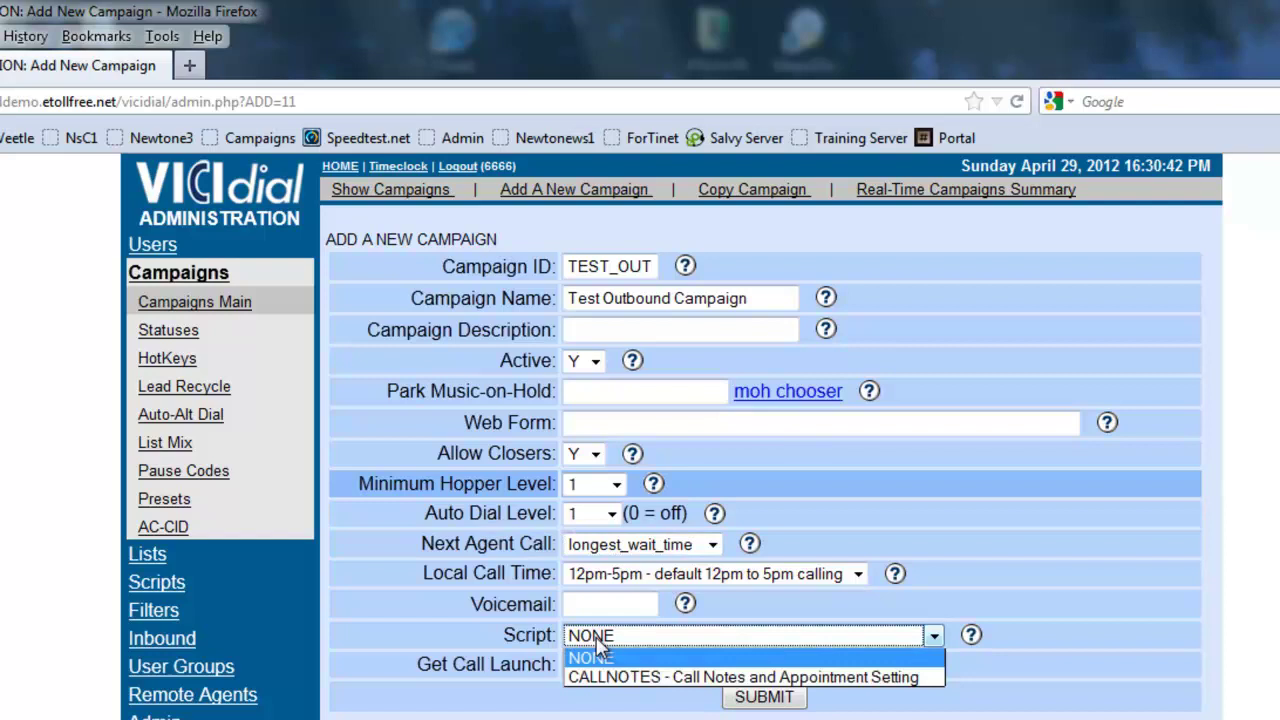
click(599, 679)
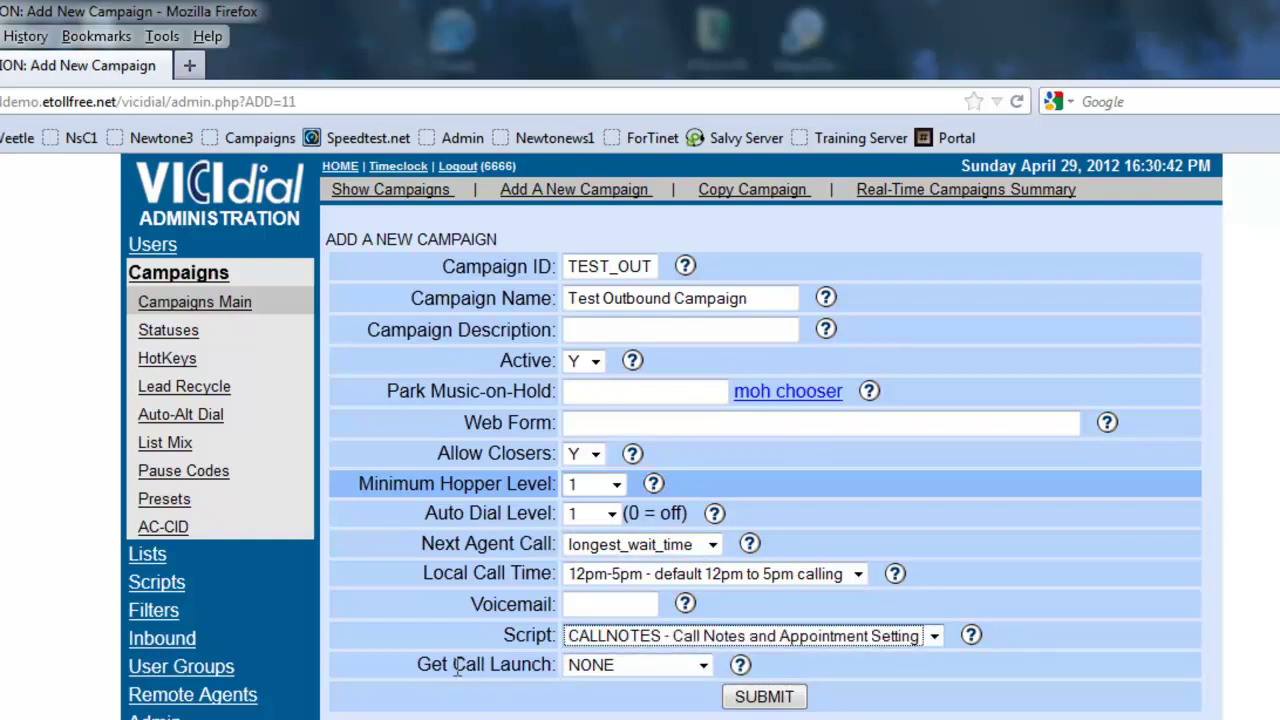
Step: Set the campaign's Get Call Launch to SCRIPT and submit the new campaign
click(585, 675)
click(600, 705)
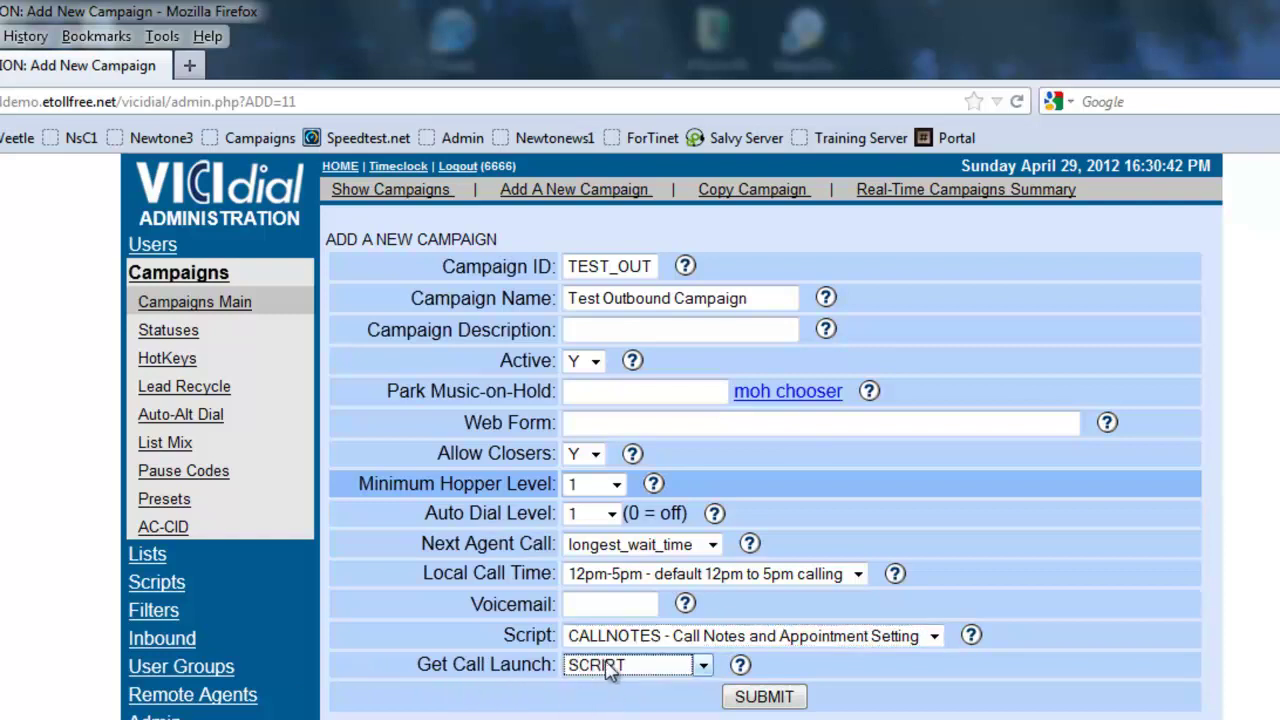
click(587, 428)
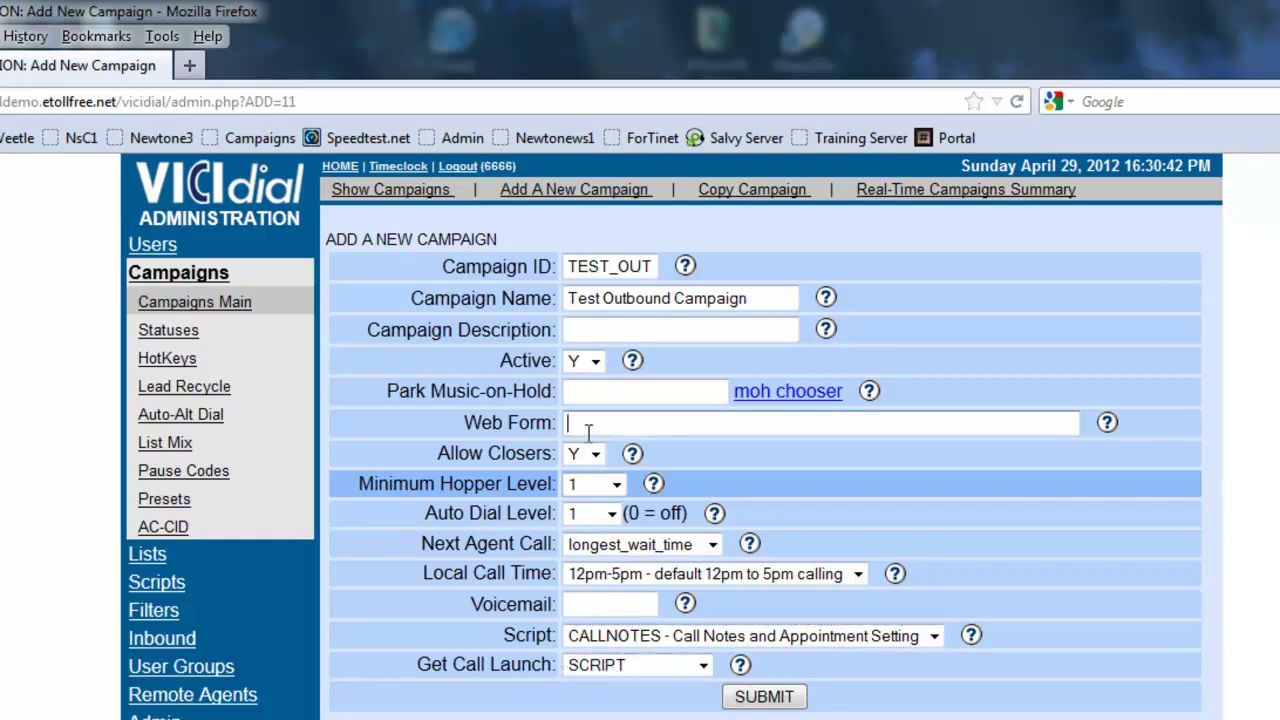
click(680, 668)
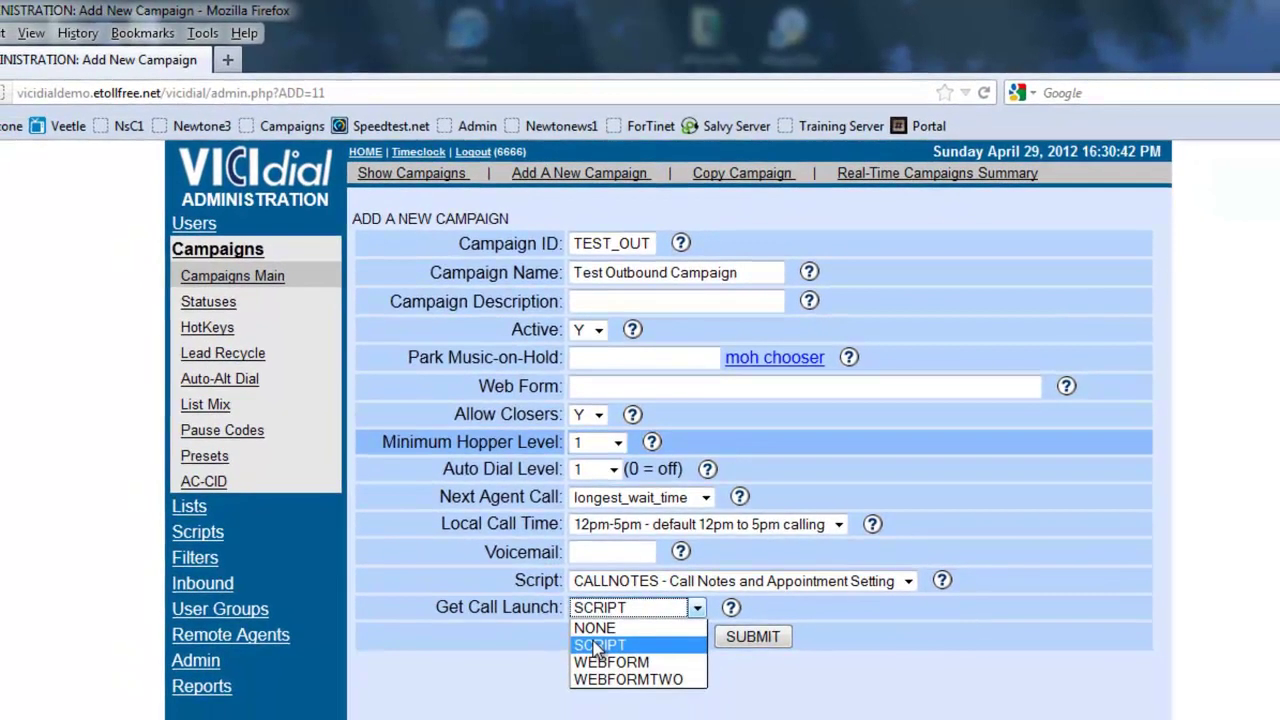
click(598, 682)
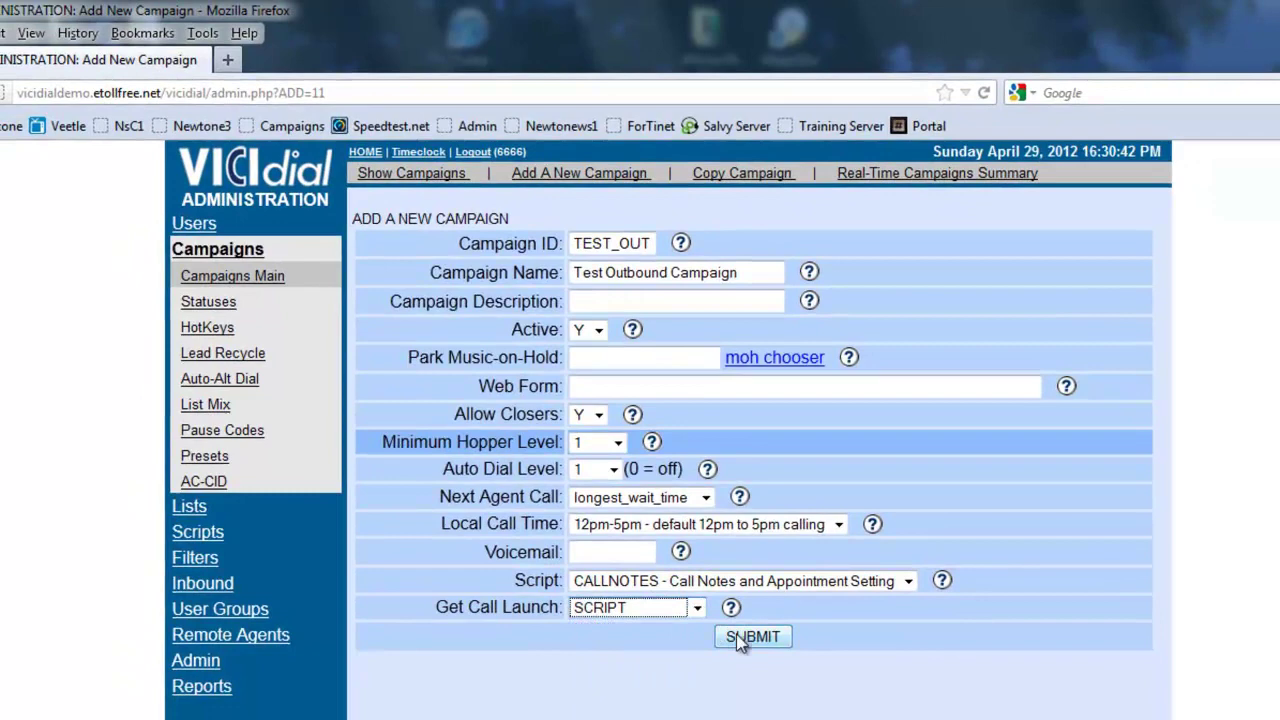
click(760, 674)
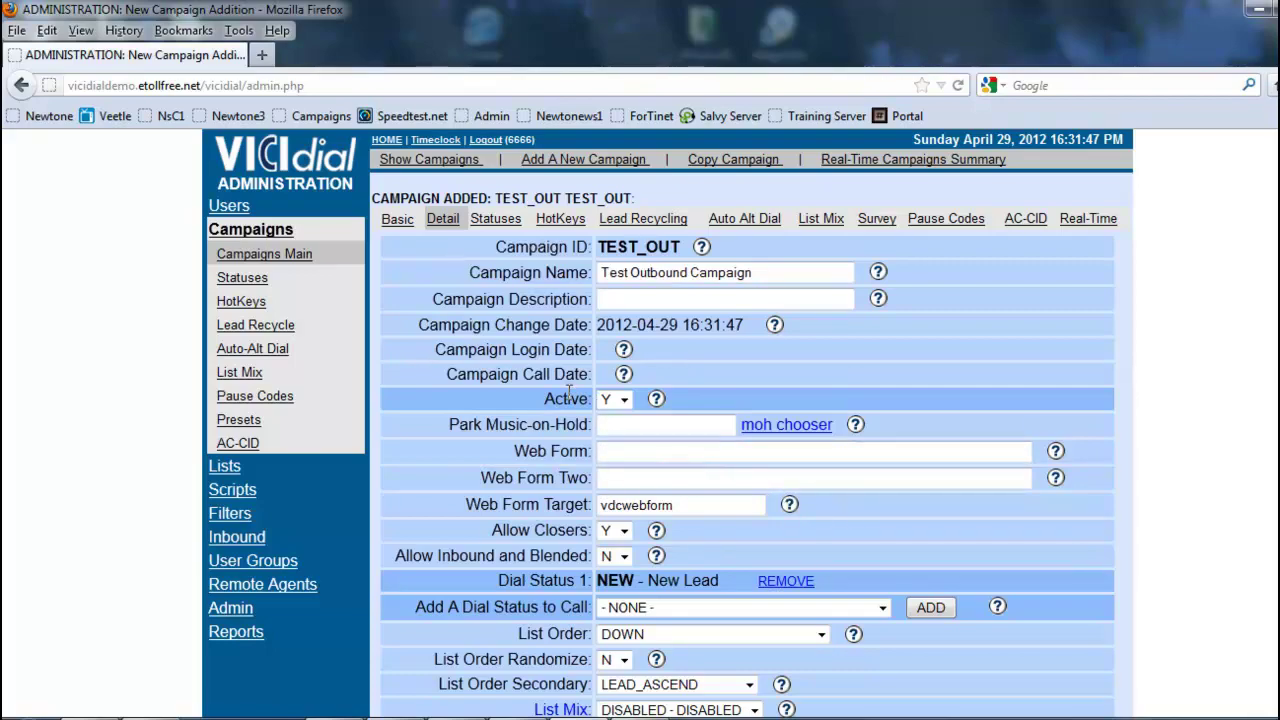
Step: Add AA - Answering Machine Auto to the dial statuses the campaign calls
scroll(569, 392, down, 20)
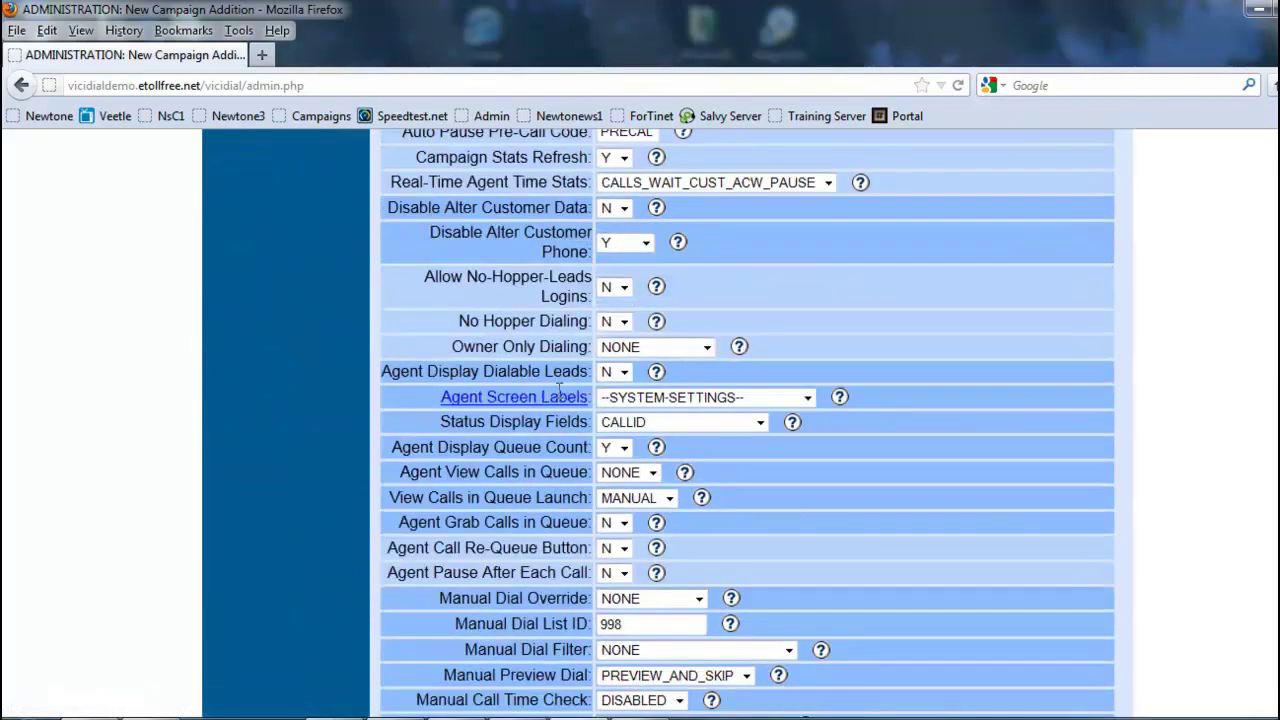
scroll(559, 387, up, 20)
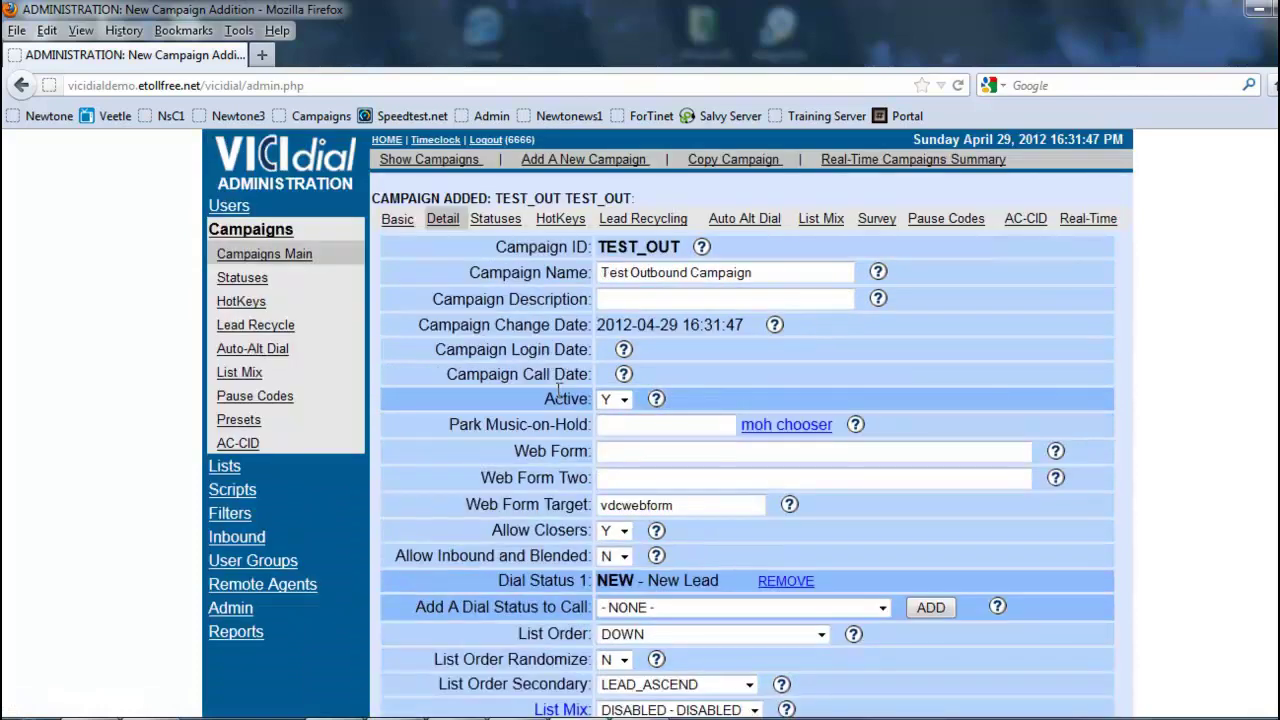
scroll(558, 391, down, 2)
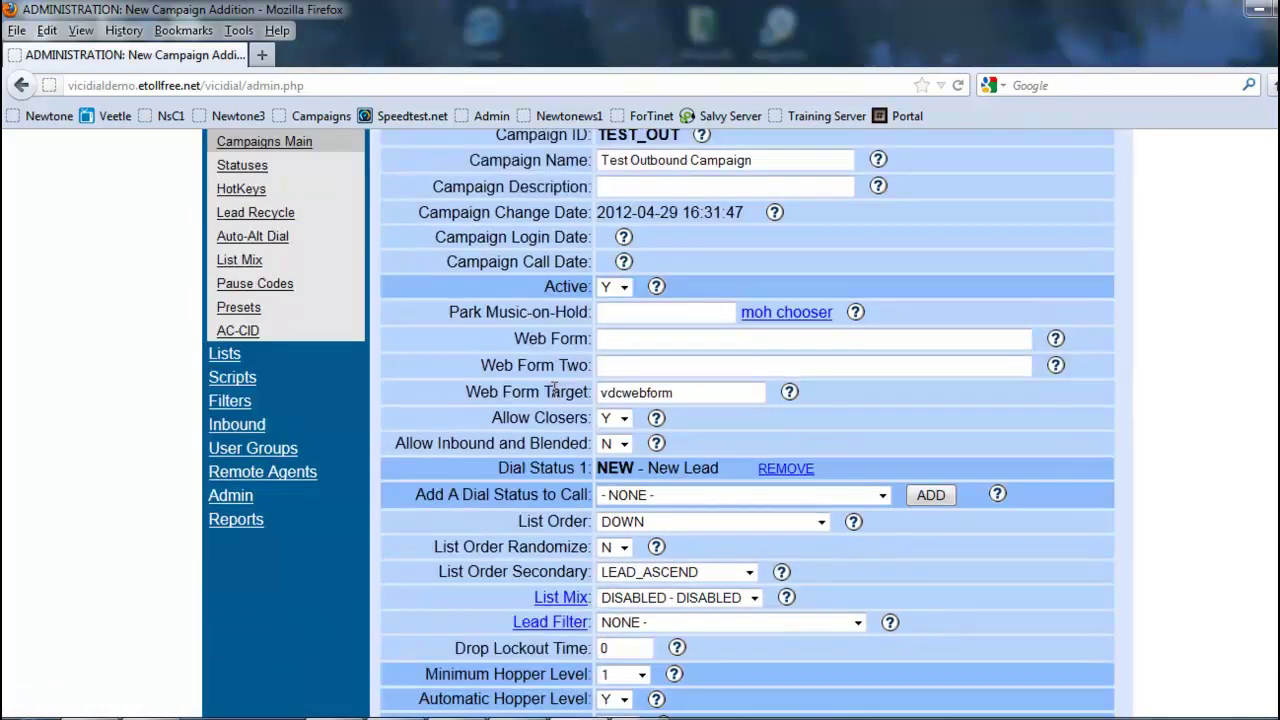
scroll(554, 391, down, 2)
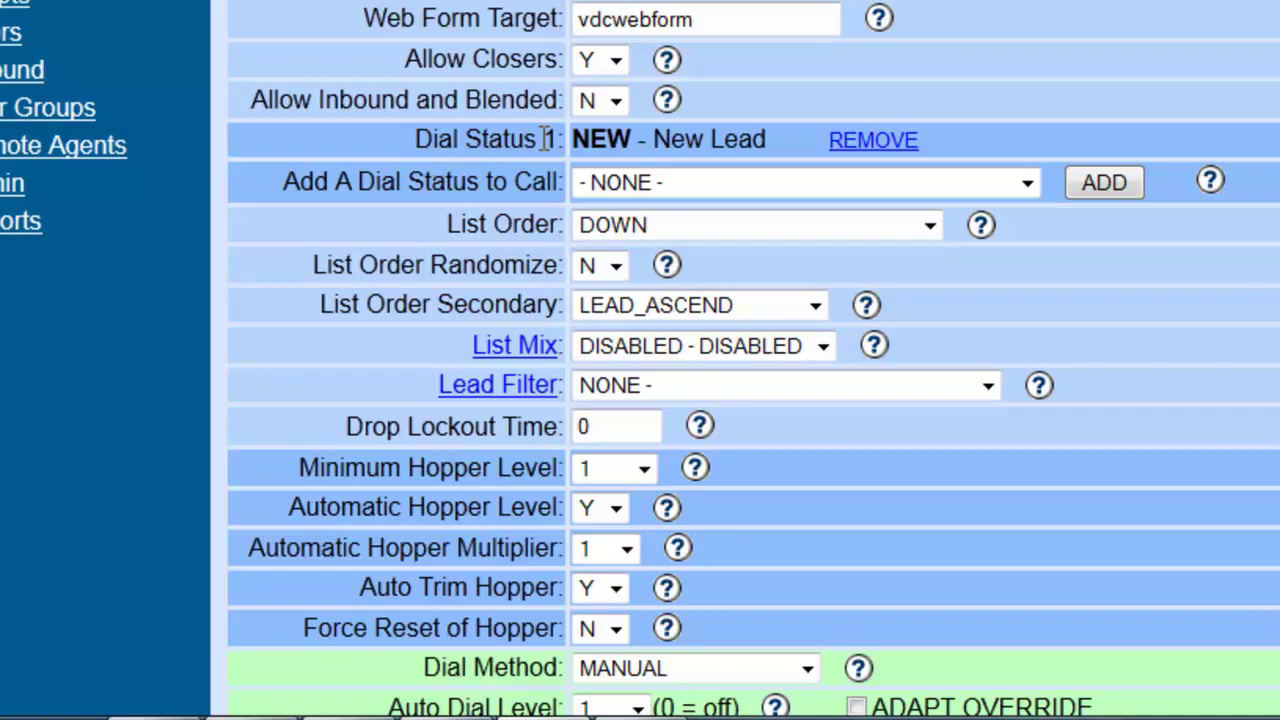
click(692, 183)
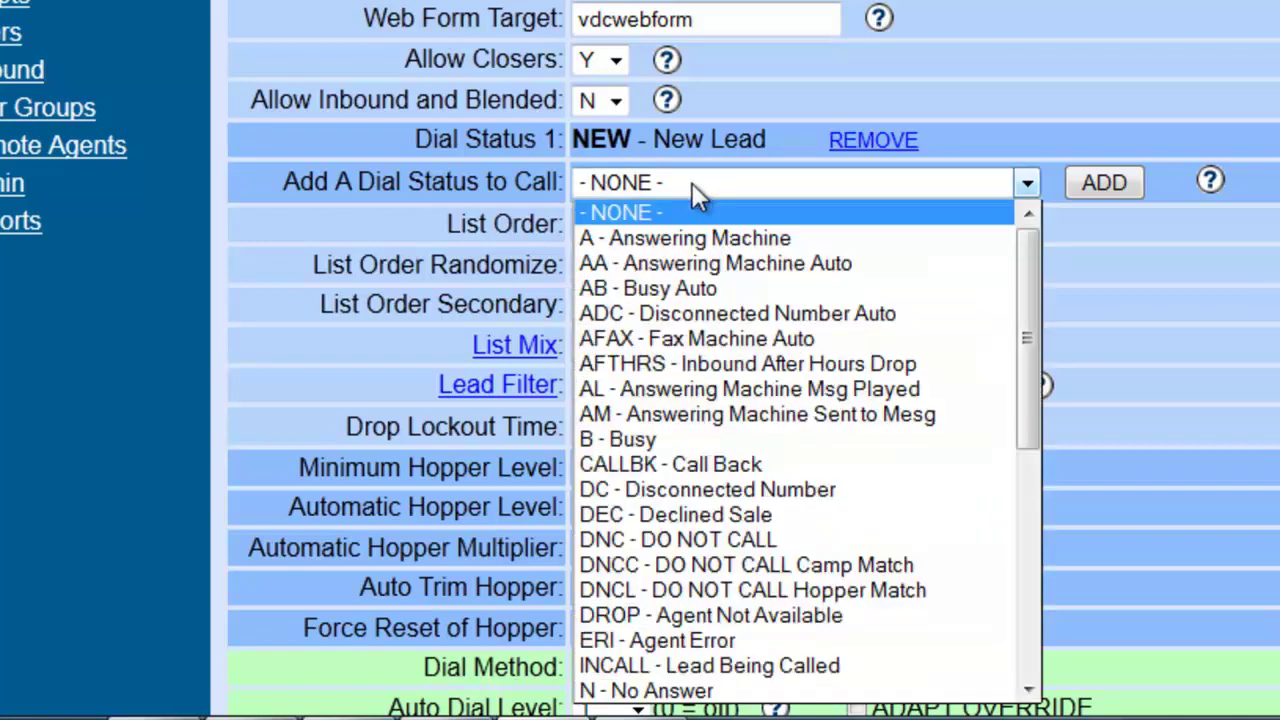
click(693, 263)
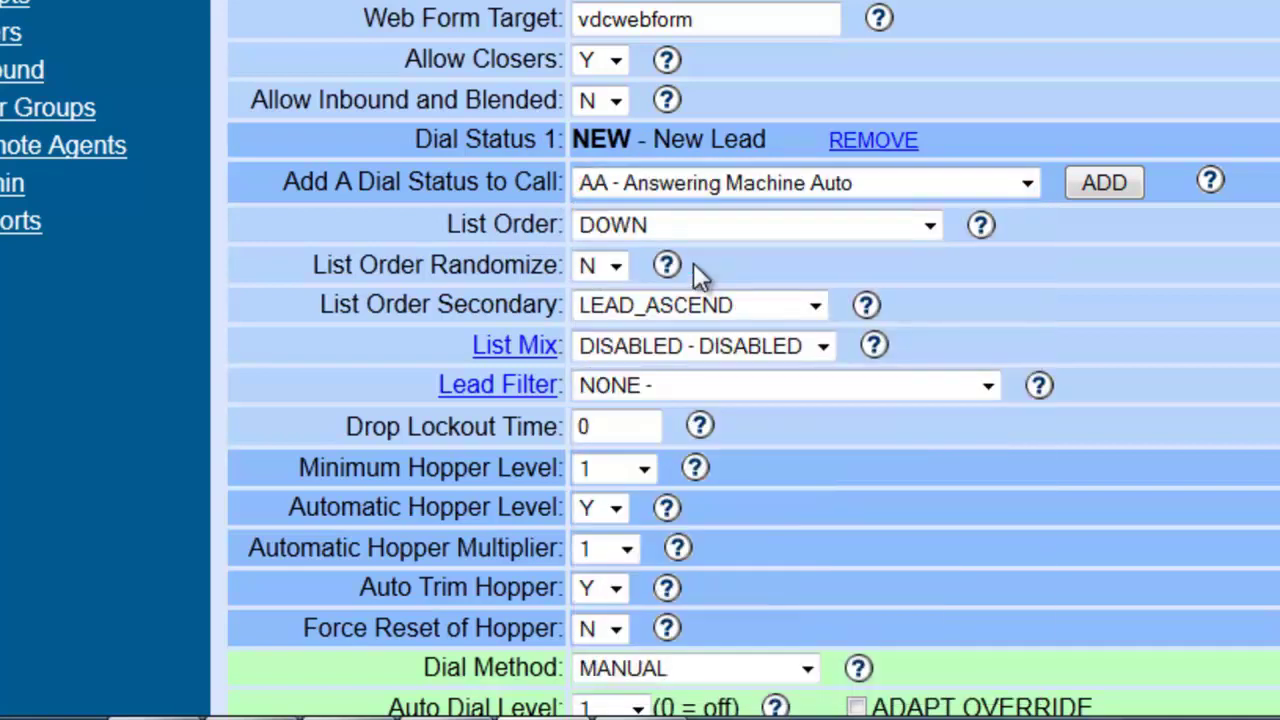
click(1124, 190)
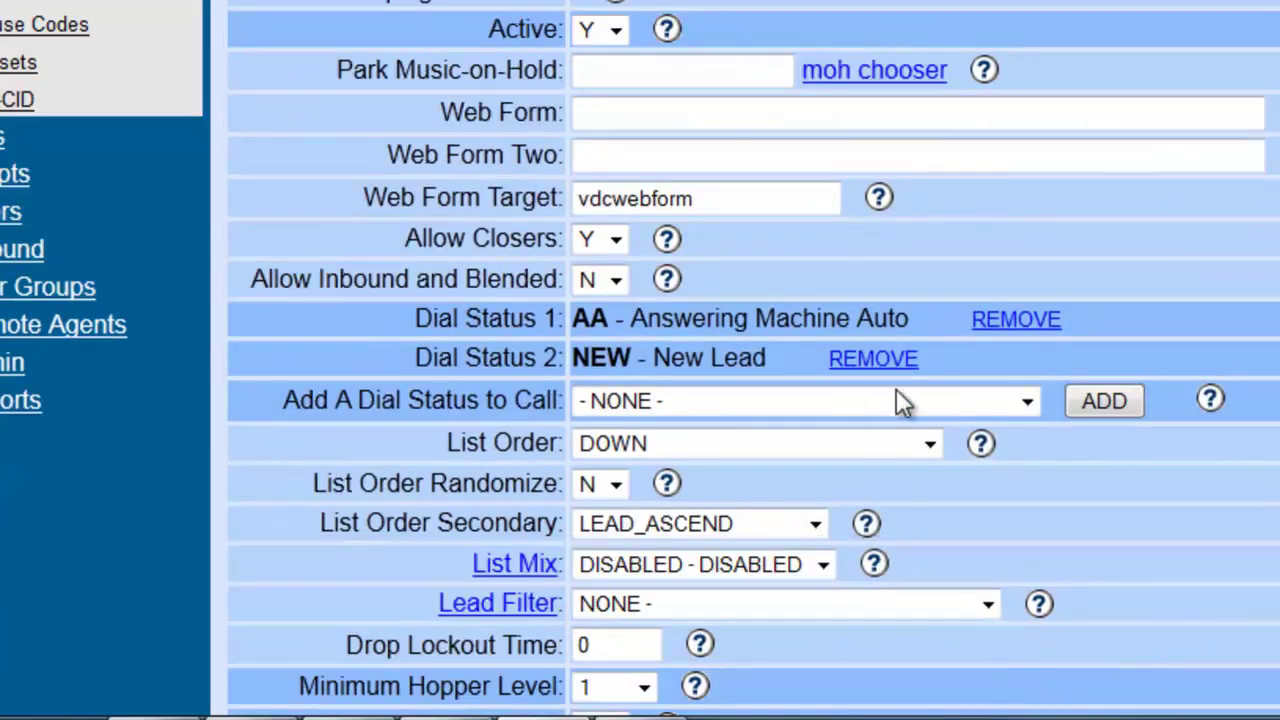
Step: Add AB - Busy Auto to the dial statuses the campaign calls
click(929, 404)
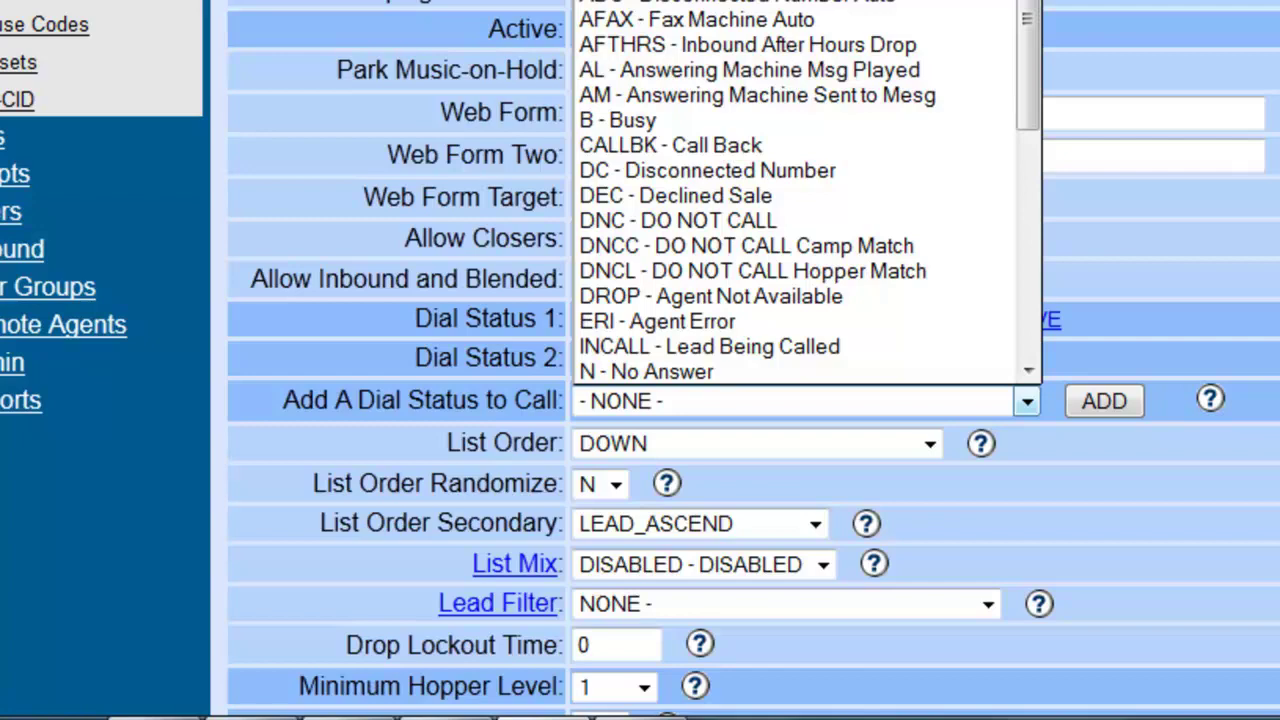
key(Down)
key(Return)
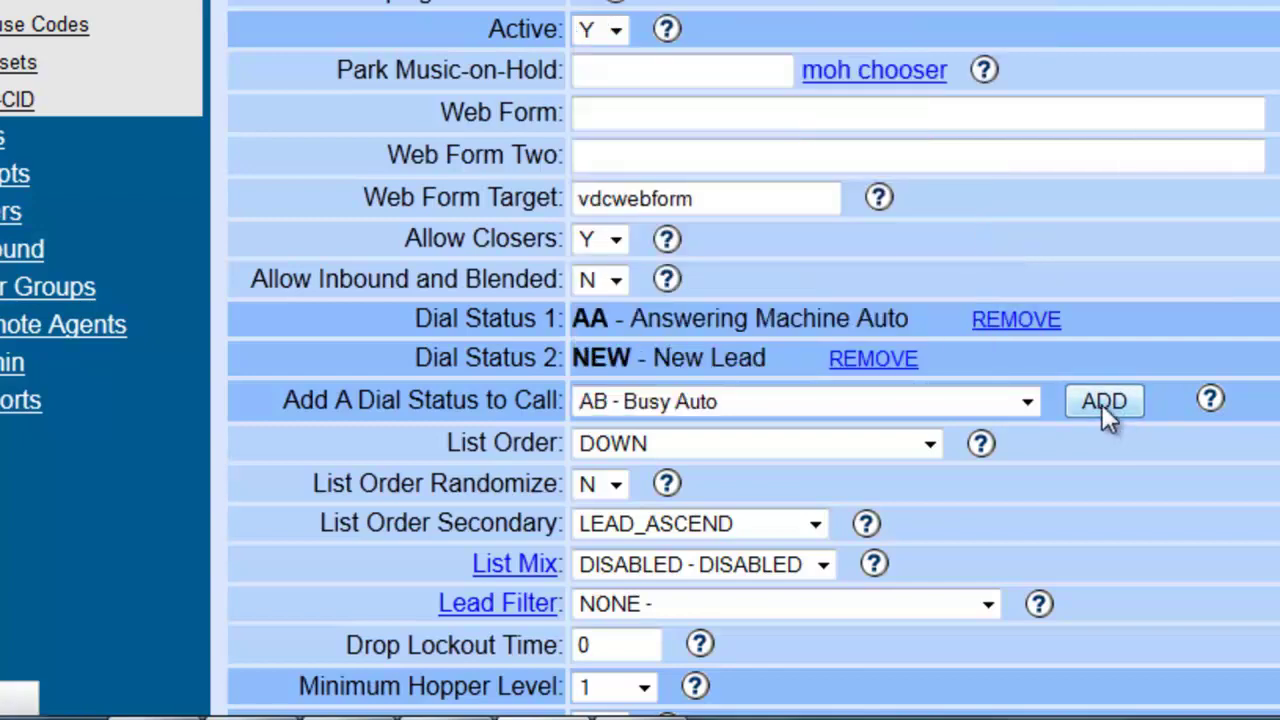
click(1102, 404)
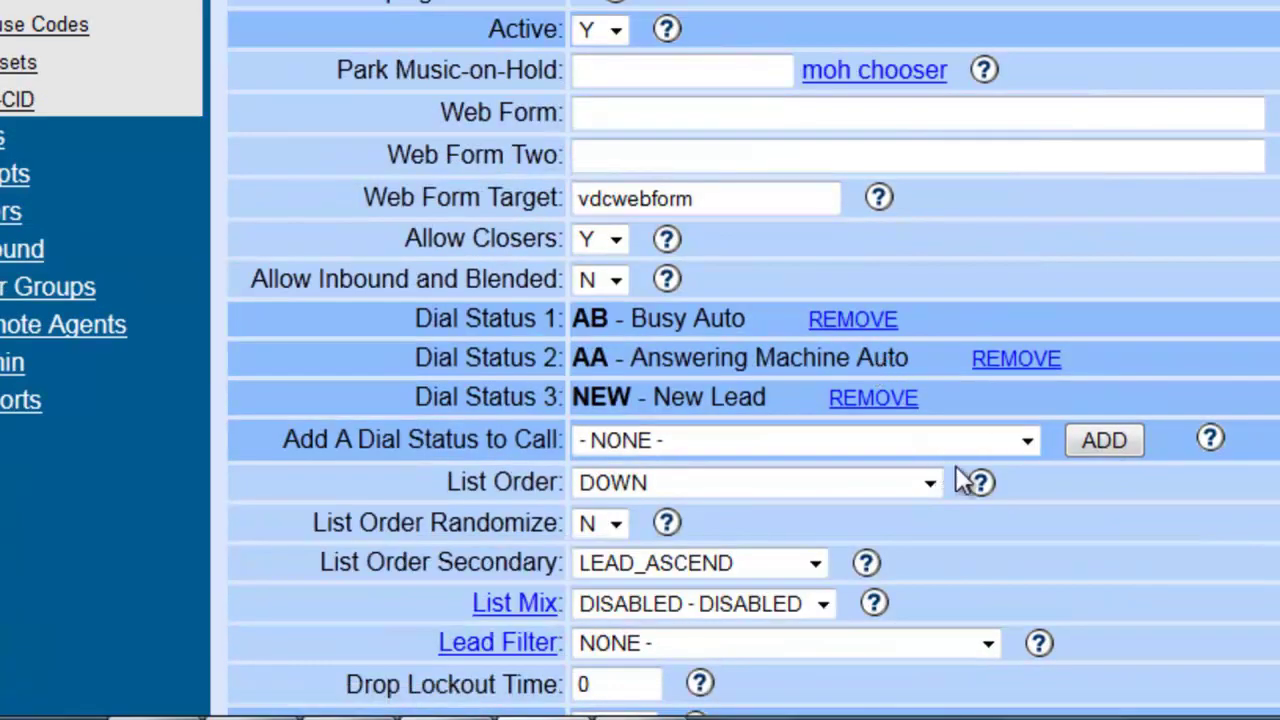
Step: Add NA - No Answer AutoDial to the dial statuses the campaign calls
click(1017, 446)
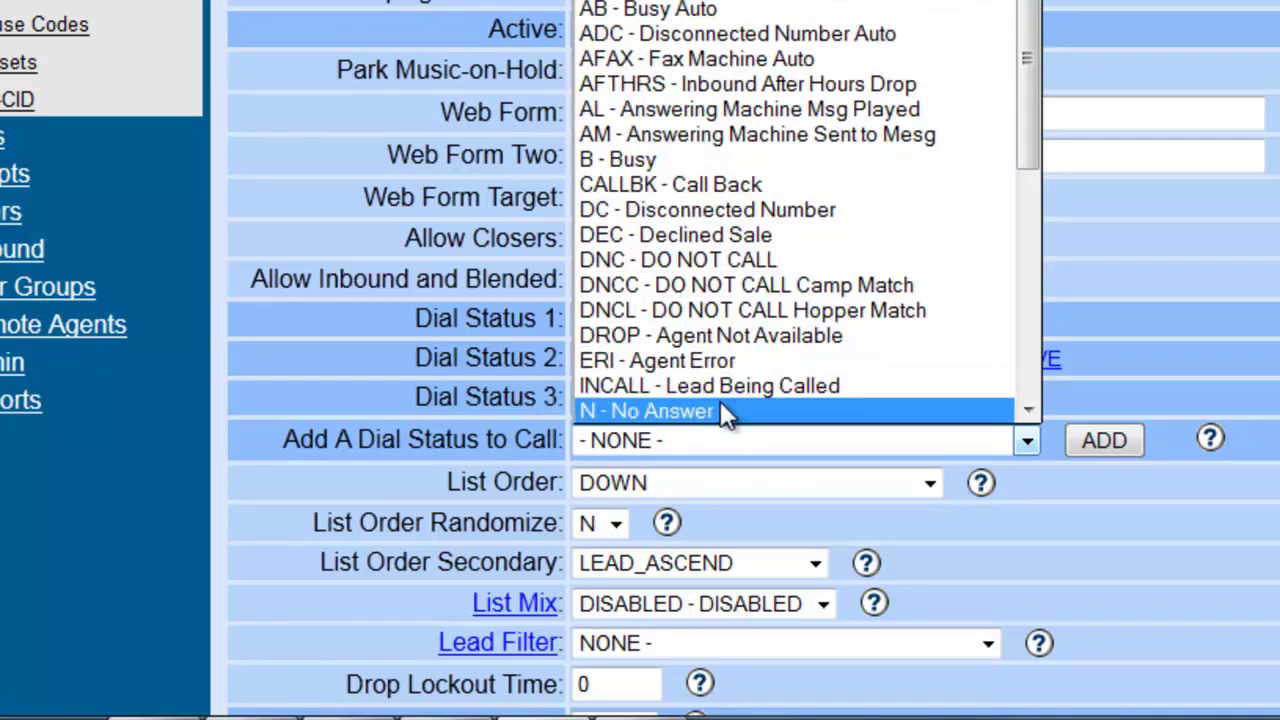
scroll(729, 405, down, 1)
click(751, 360)
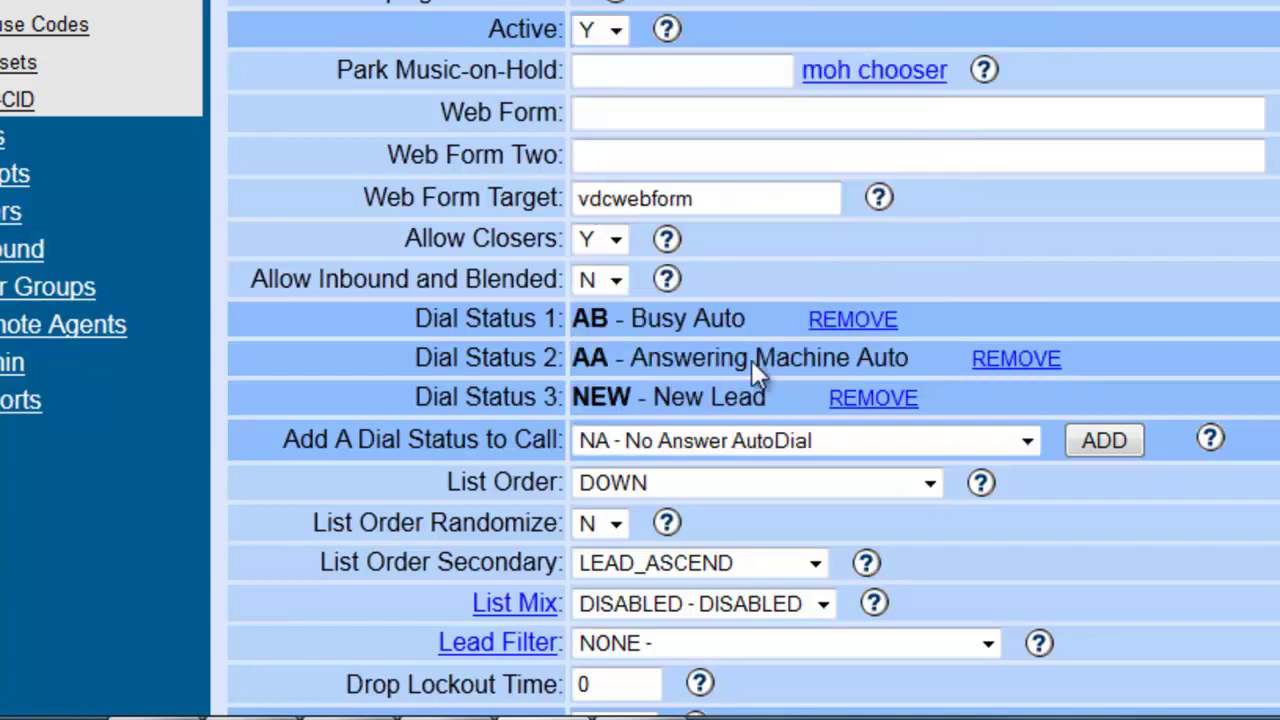
click(1089, 440)
Step: Look through the other statuses available to add to the campaign's dial statuses
scroll(1060, 430, down, 3)
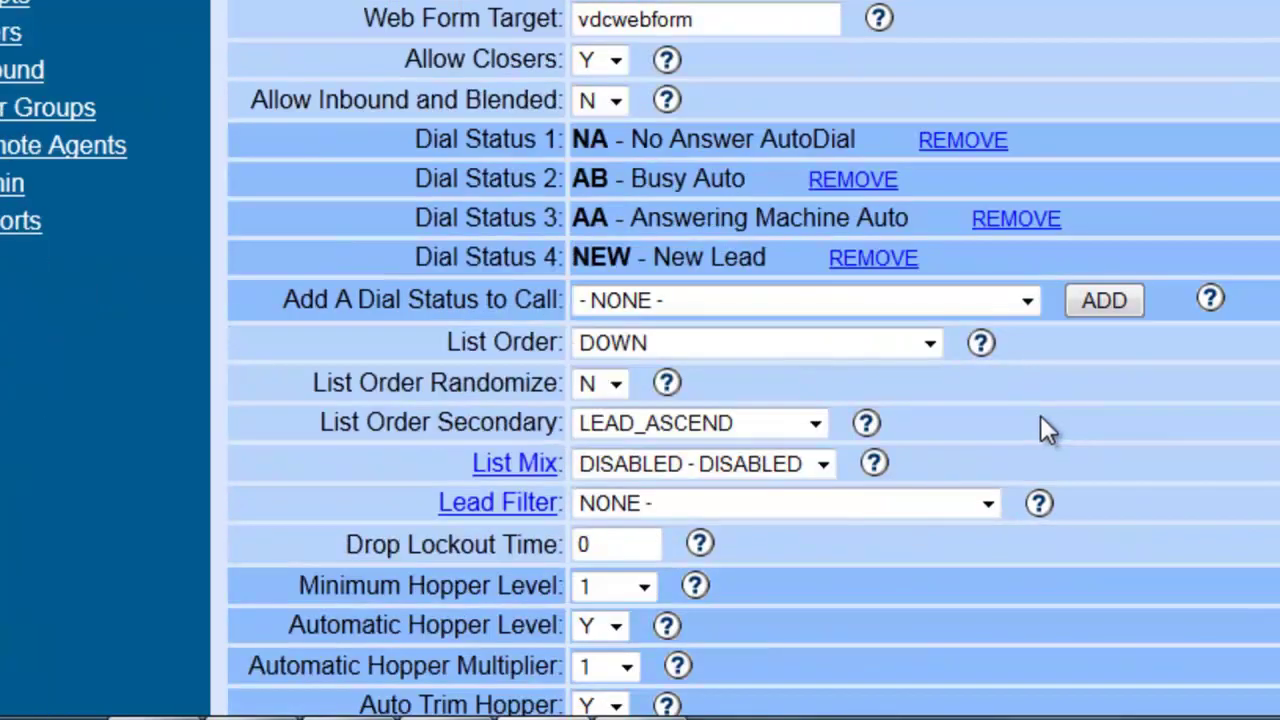
click(1026, 302)
scroll(803, 170, down, 4)
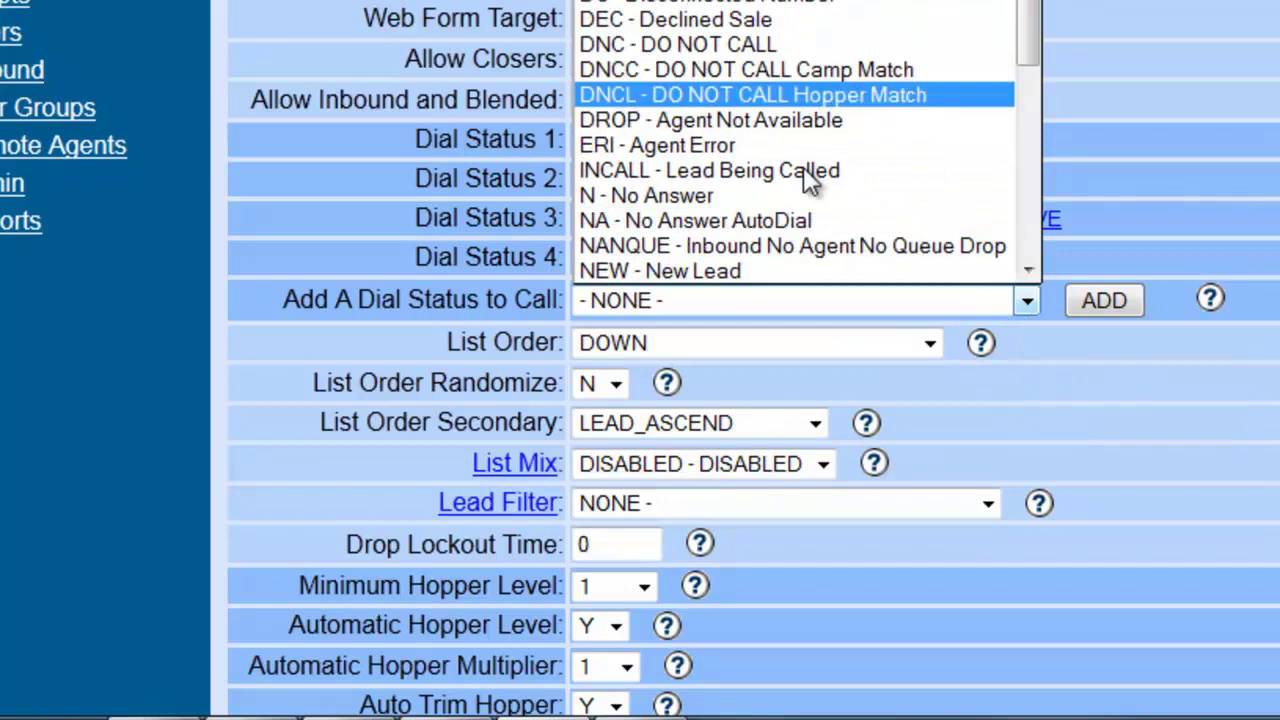
scroll(803, 182, down, 3)
scroll(803, 183, up, 4)
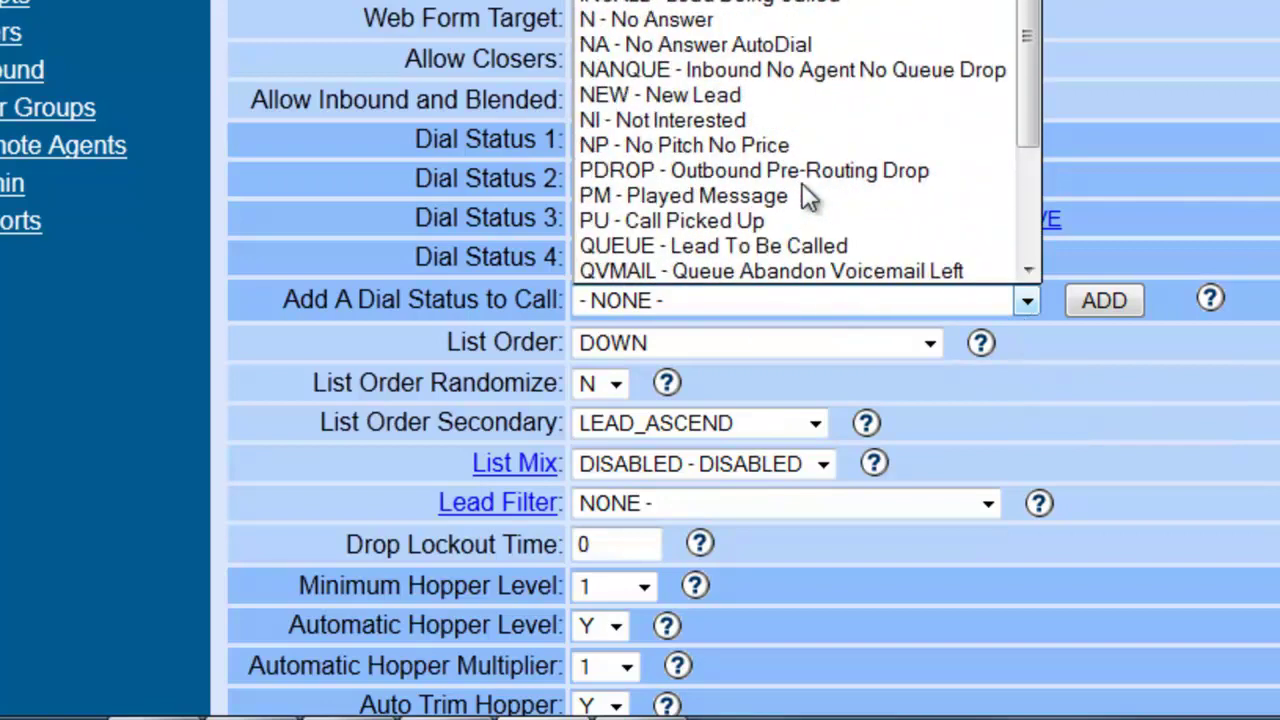
scroll(802, 183, up, 3)
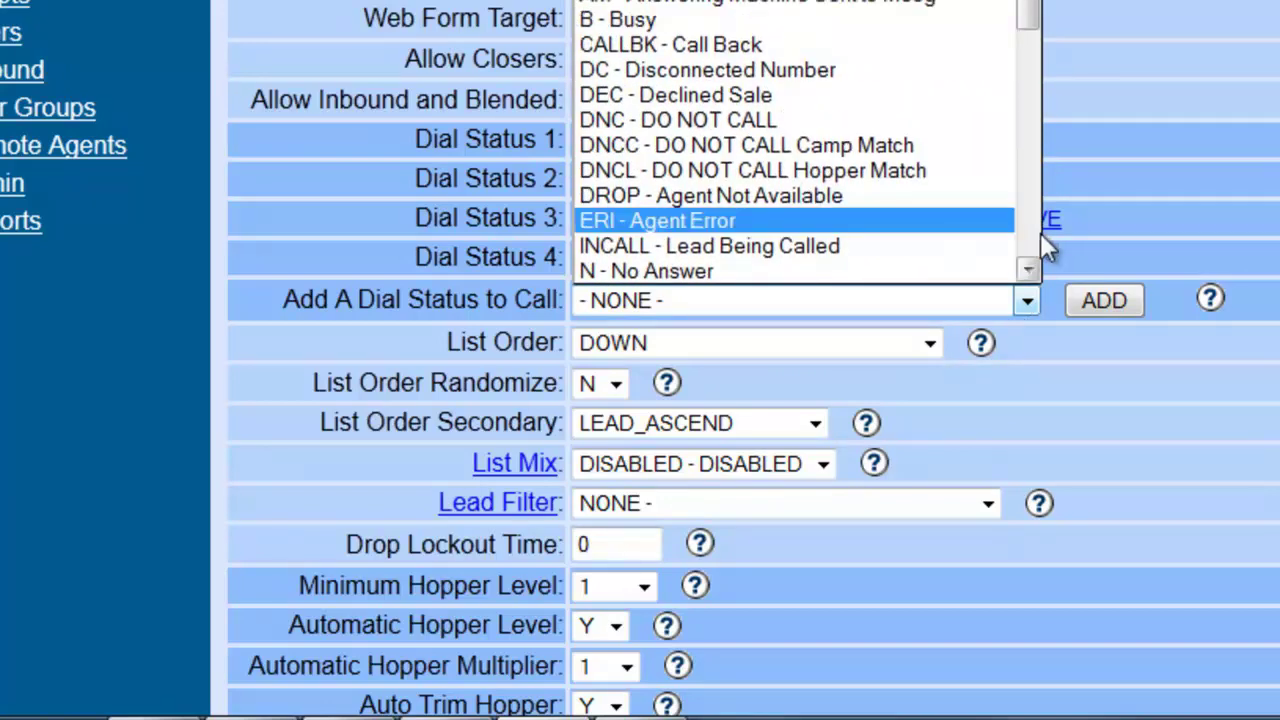
click(646, 300)
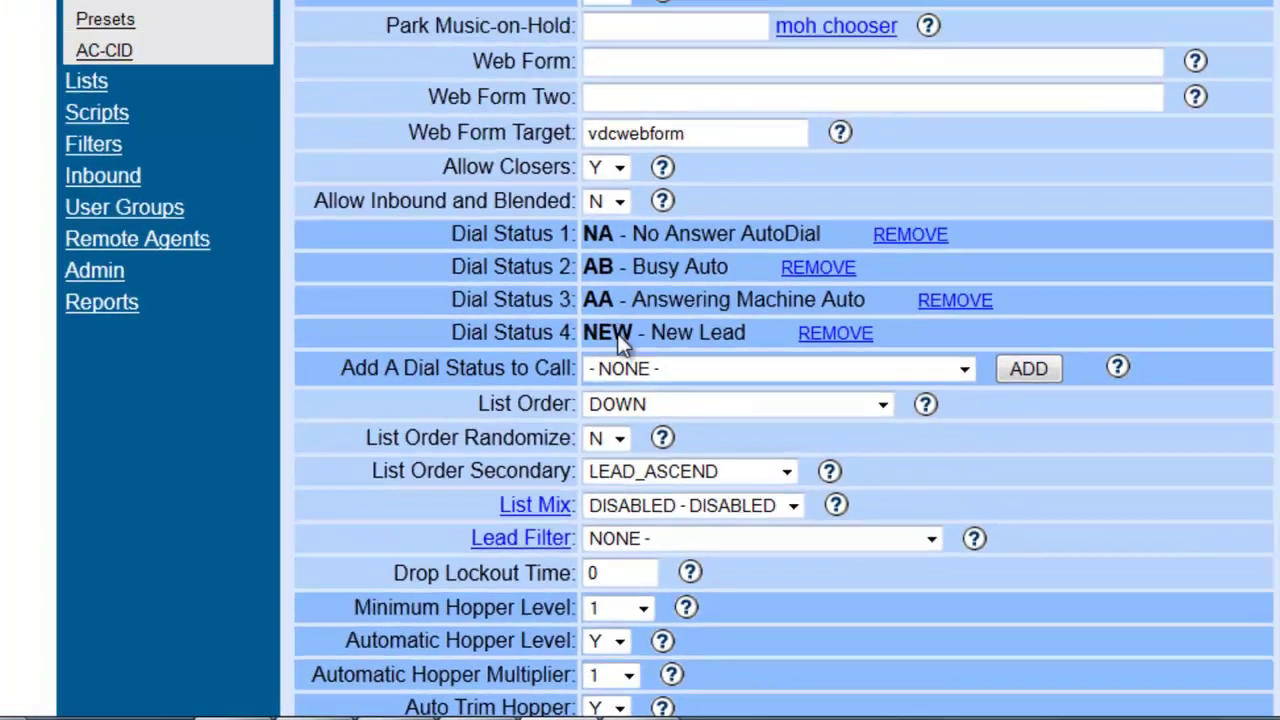
Step: Set the campaign's Dial Method to ADAPT_HARD_LIMIT
scroll(617, 270, down, 4)
scroll(628, 436, down, 2)
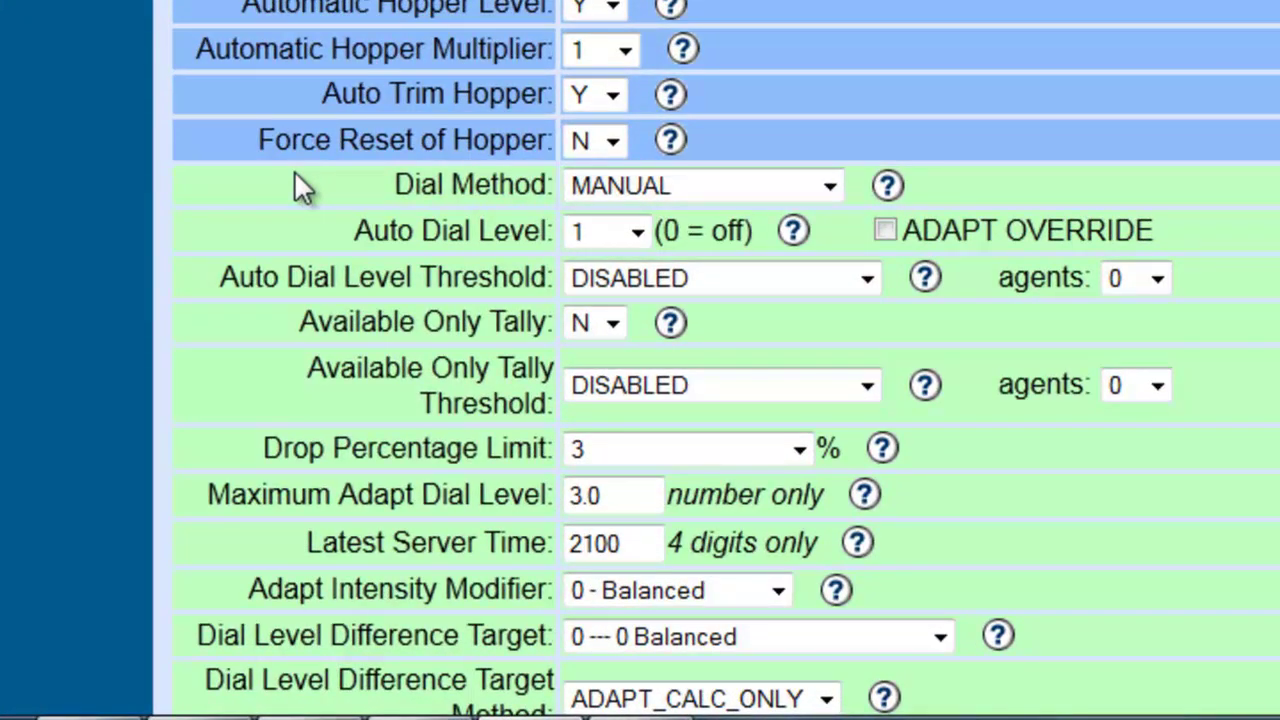
click(582, 186)
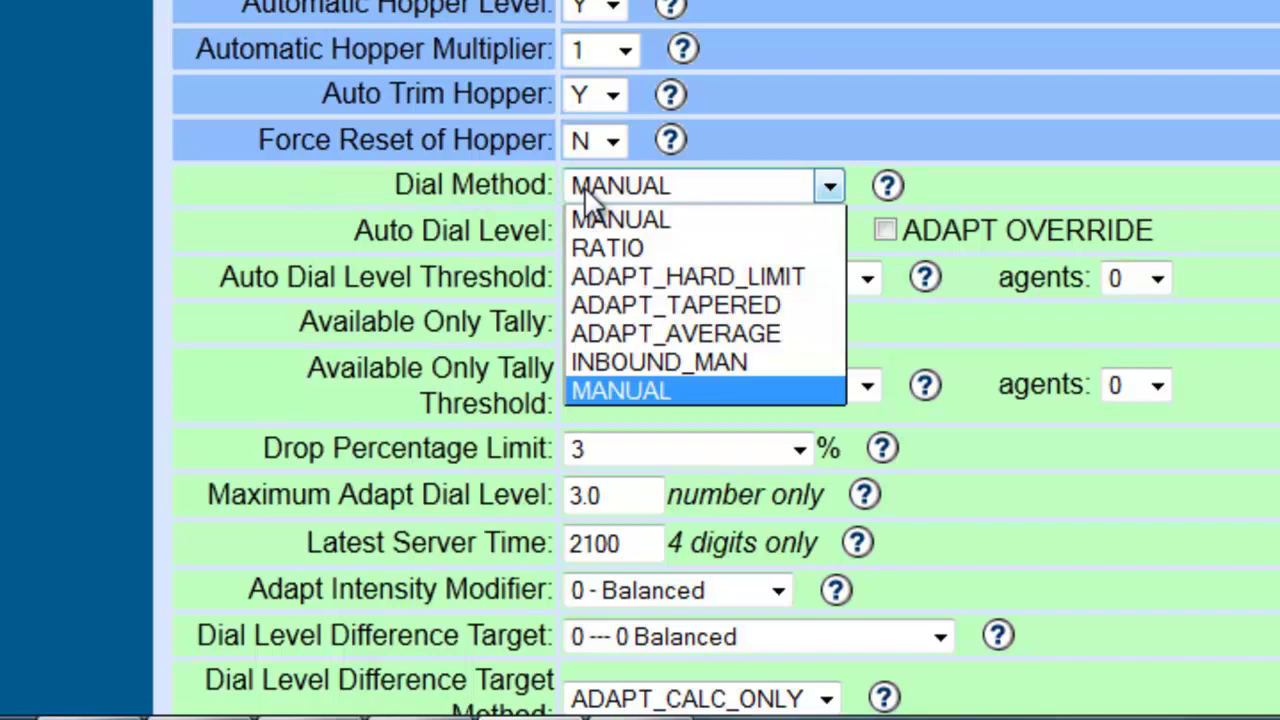
click(641, 271)
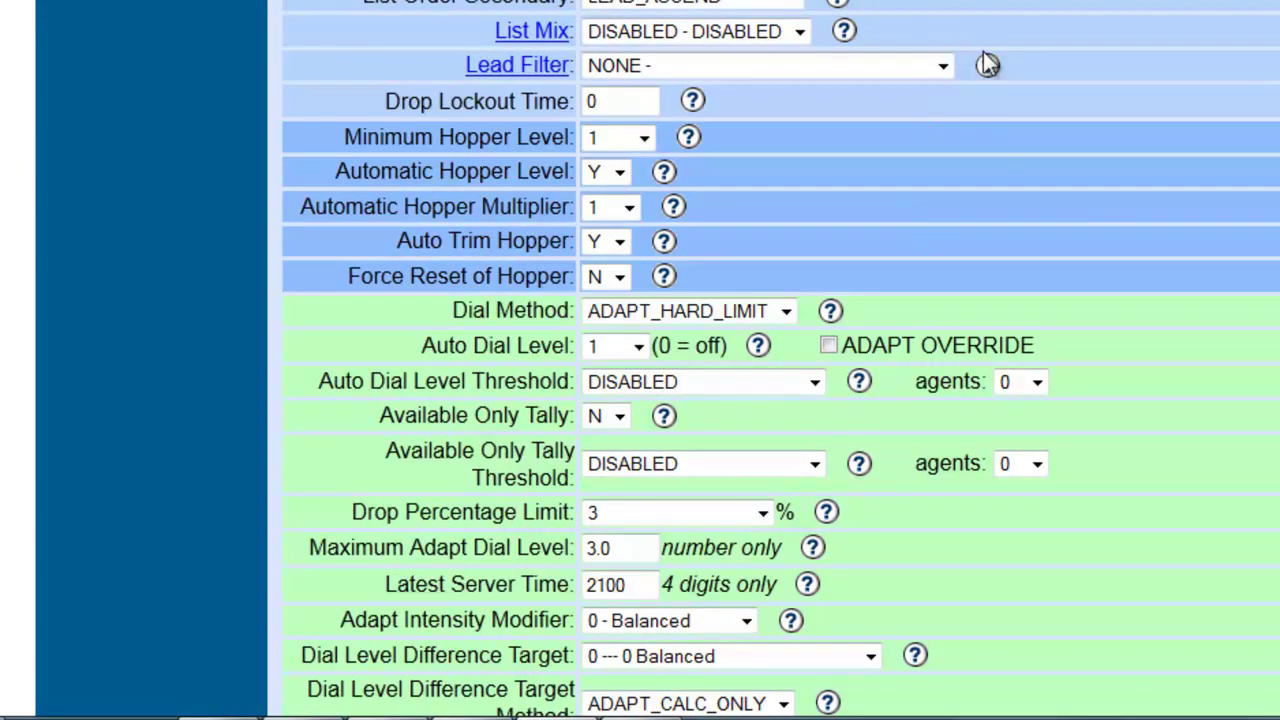
Step: Read the help description of the Dial Method and review the Drop Percentage Limit setting
click(840, 311)
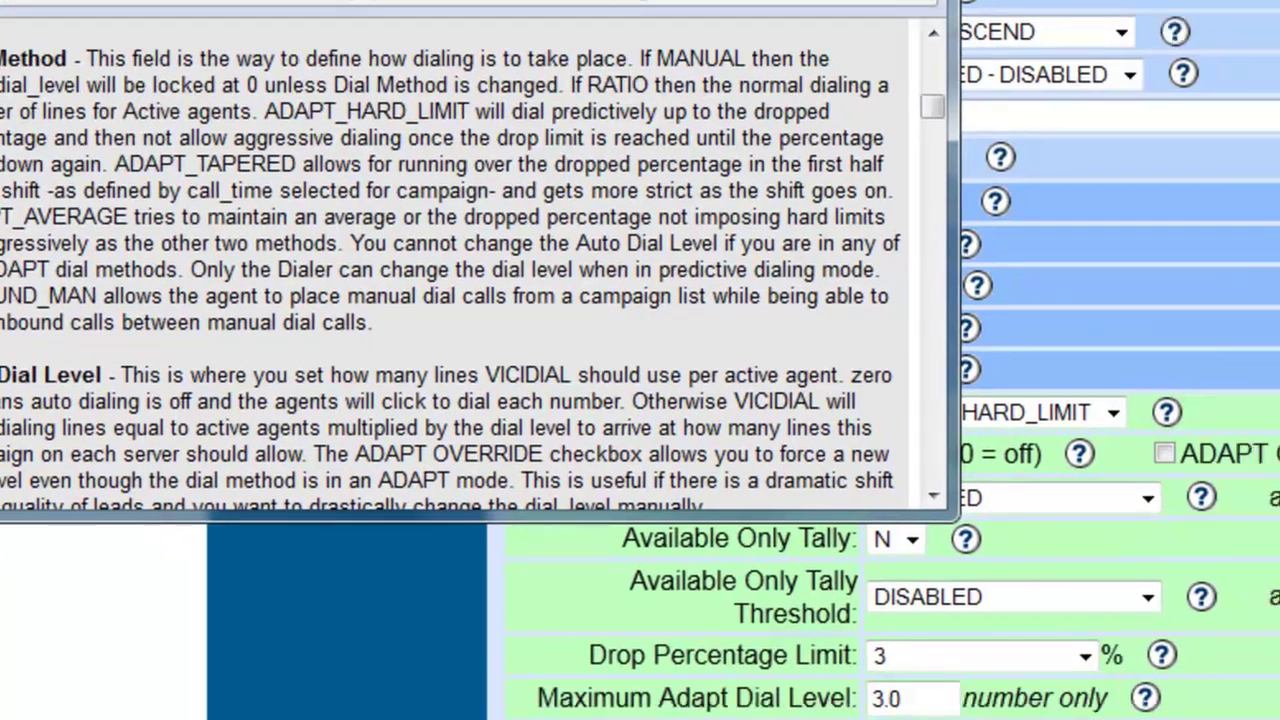
click(1068, 3)
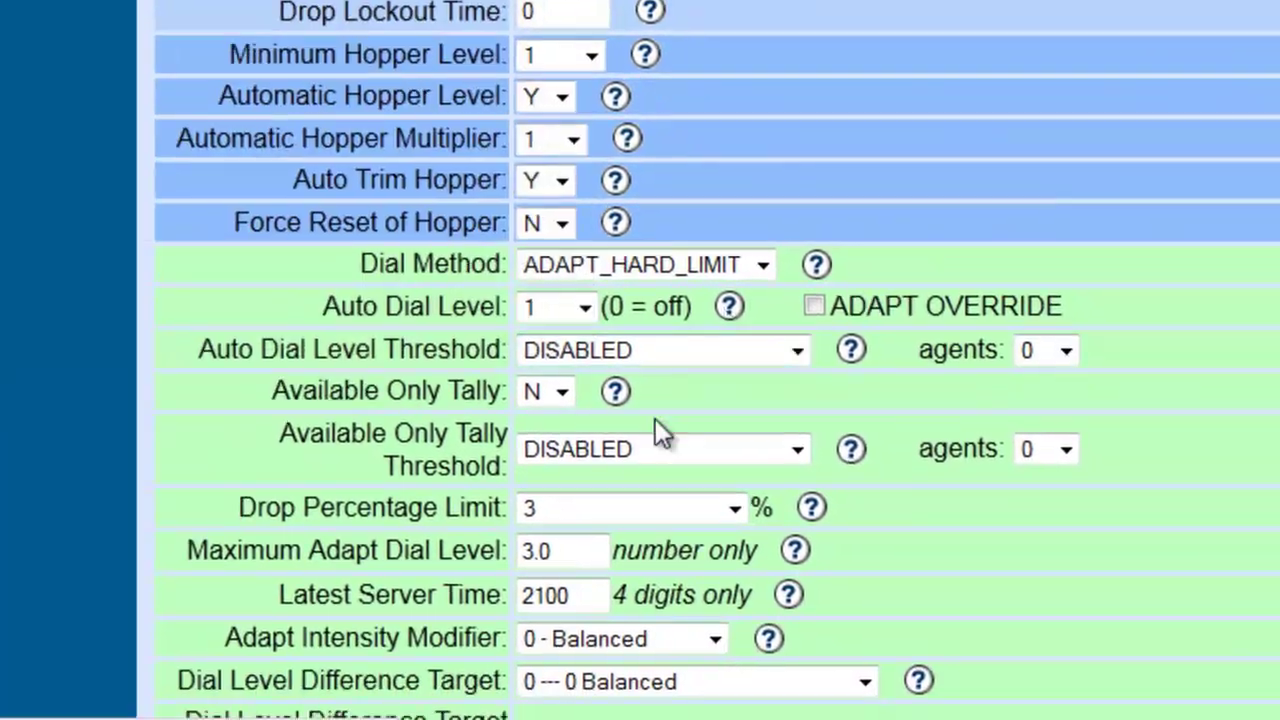
drag(258, 507, 502, 502)
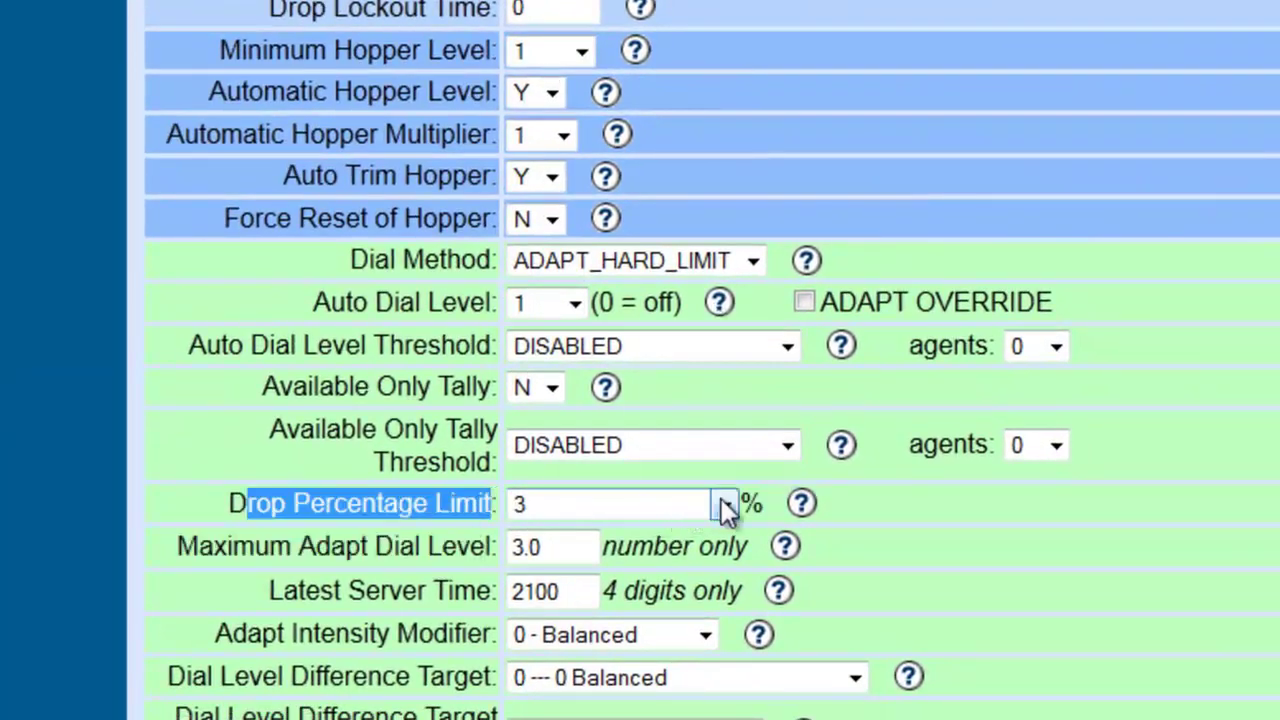
click(881, 497)
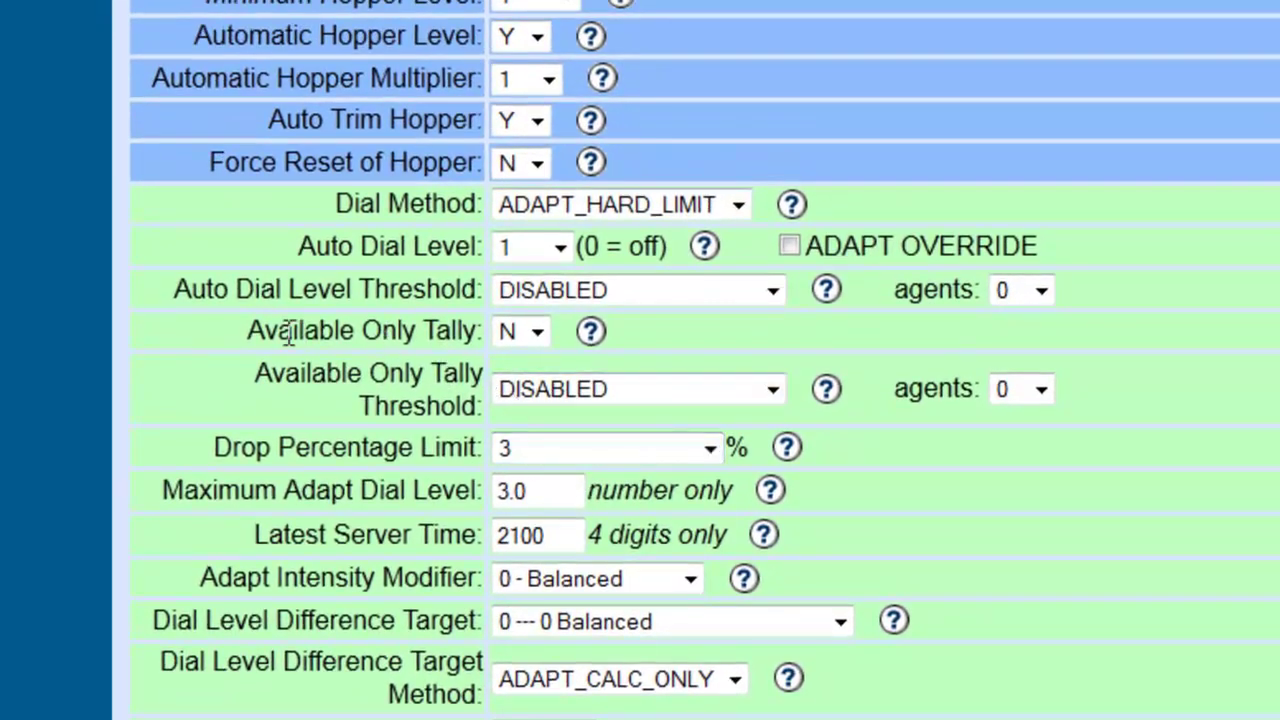
Step: Set Available Only Tally to Y for the campaign
drag(249, 337, 456, 338)
click(617, 350)
click(540, 331)
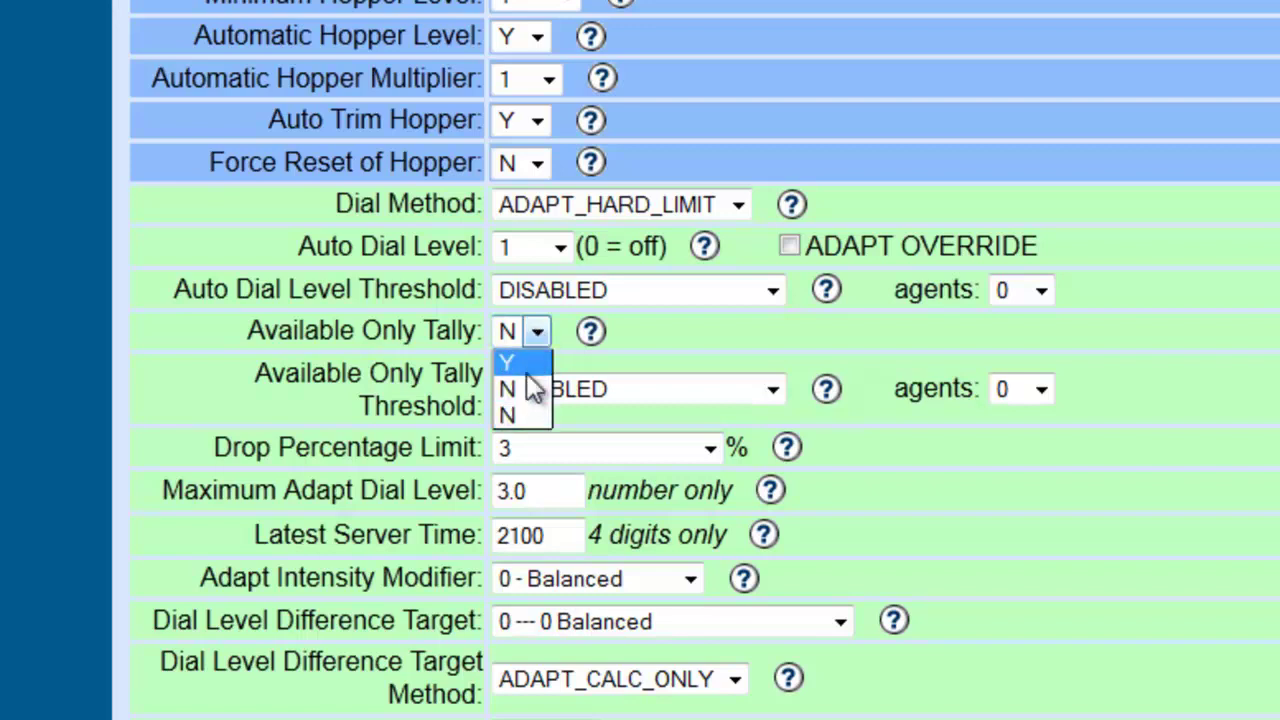
click(535, 363)
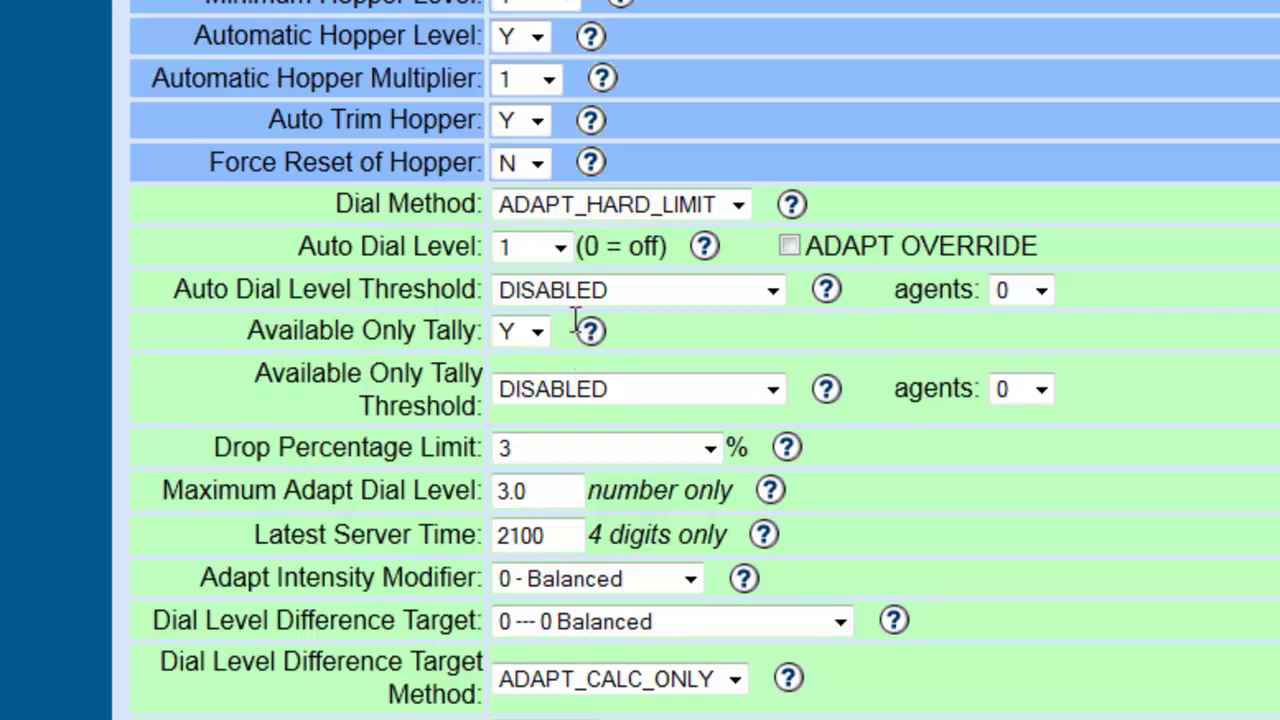
Step: Review the Maximum Adapt Dial Level and set the campaign's Dial Timeout to 28 seconds
scroll(586, 323, down, 3)
drag(180, 302, 460, 305)
click(547, 302)
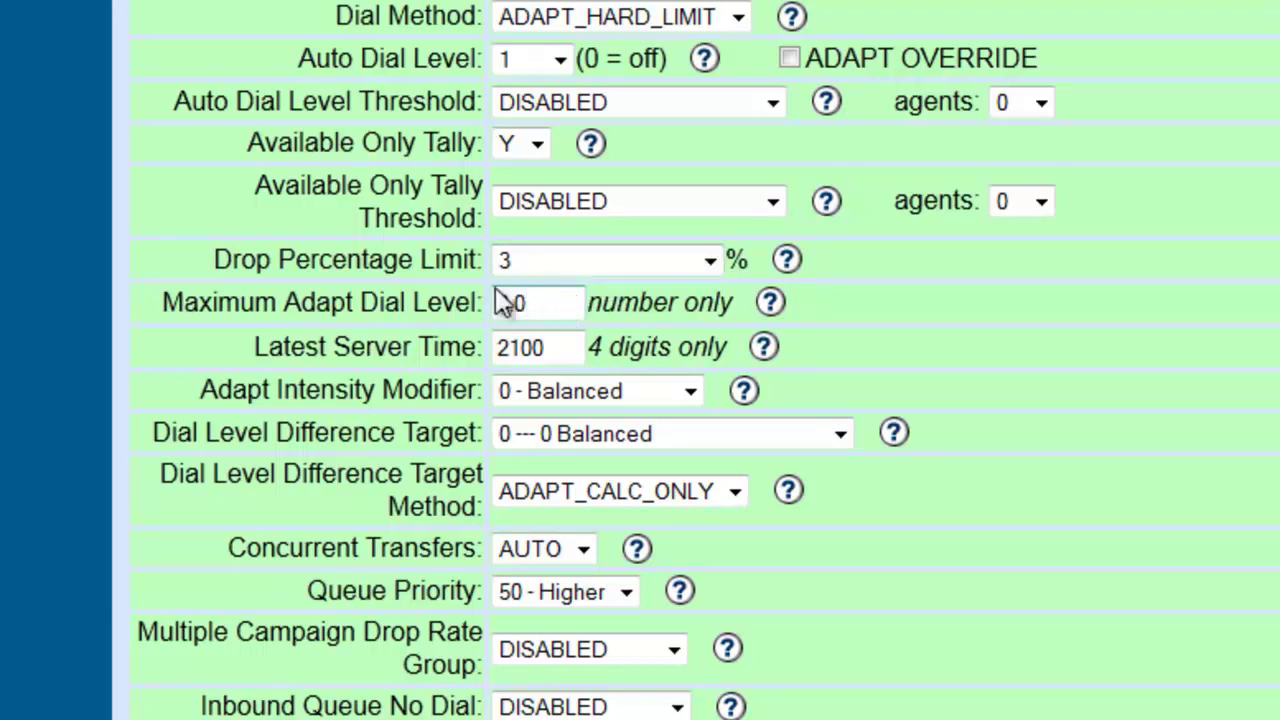
scroll(591, 354, down, 5)
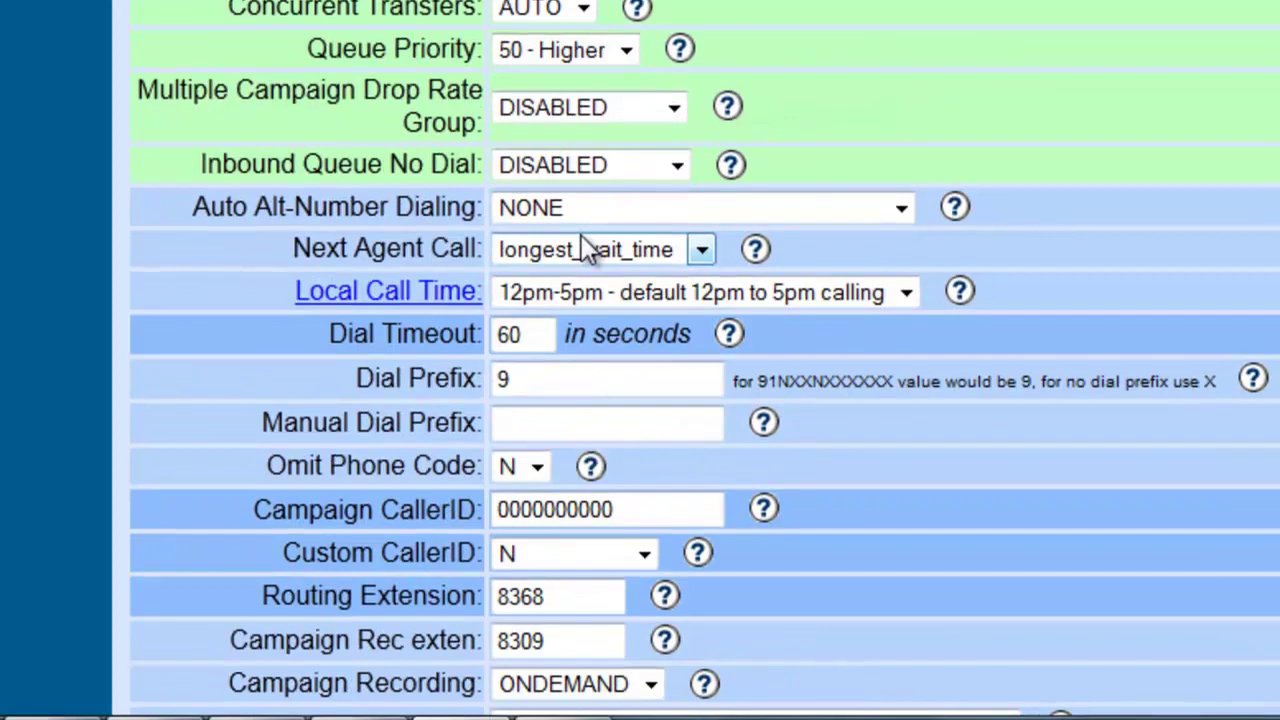
scroll(586, 246, down, 2)
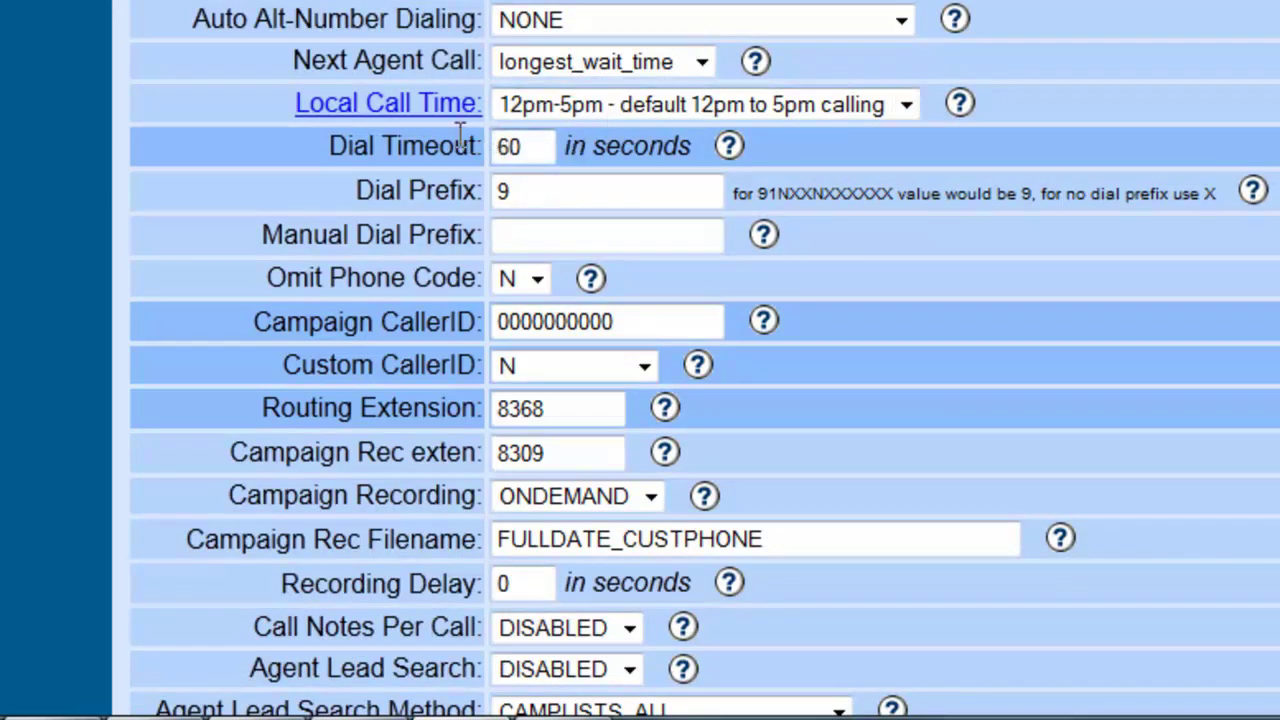
drag(527, 141, 449, 150)
text(28)
Step: Consult the Routing Extension help for the meaning of codes 8368 and 8369
scroll(531, 256, down, 3)
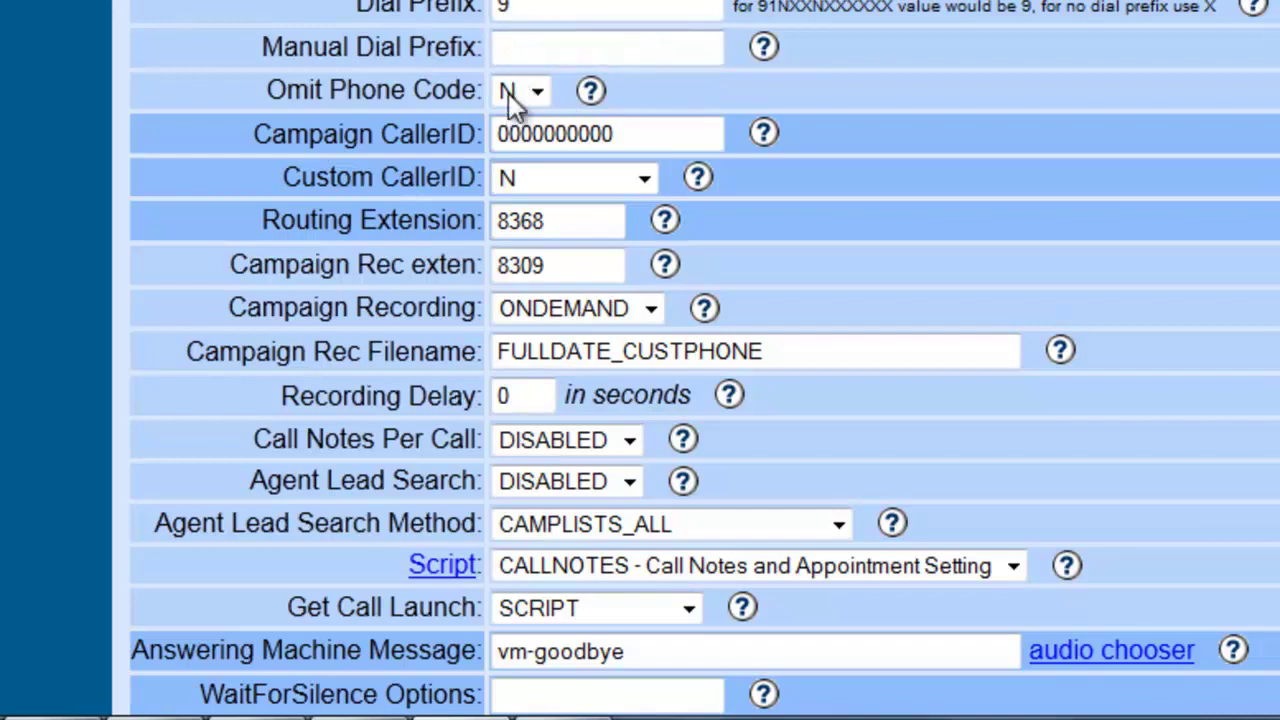
click(583, 134)
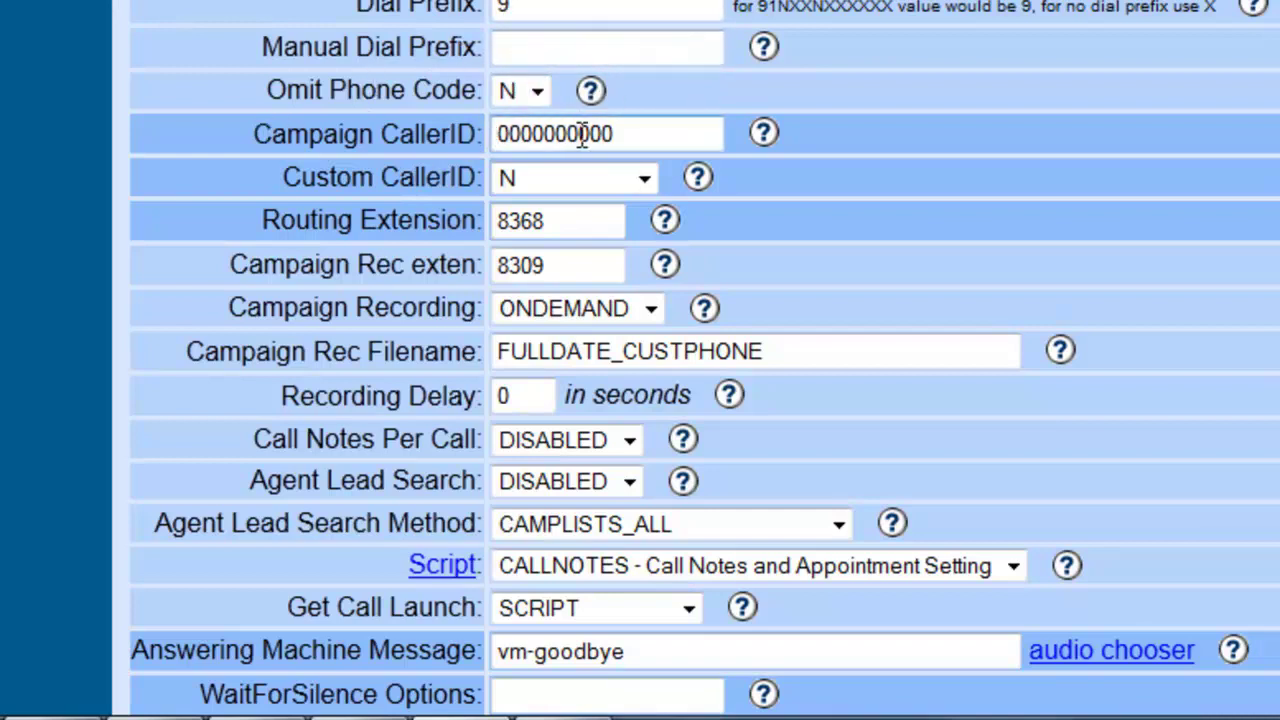
scroll(583, 134, down, 3)
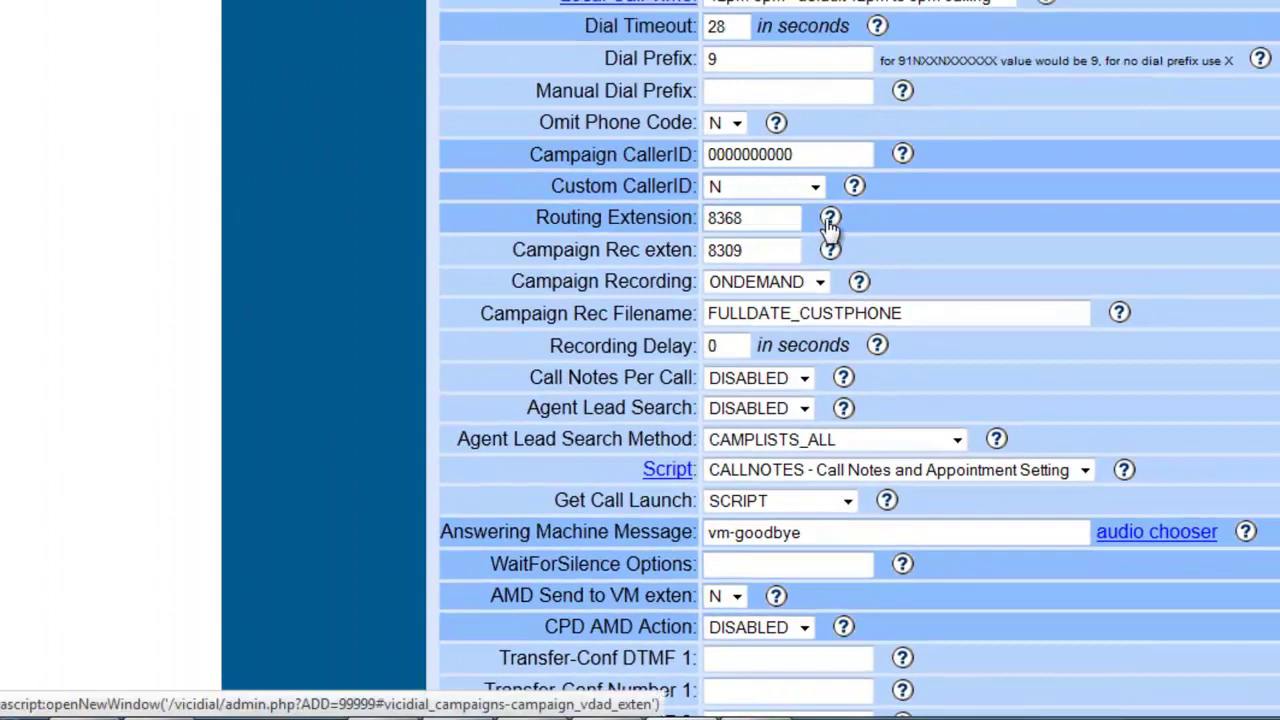
click(831, 218)
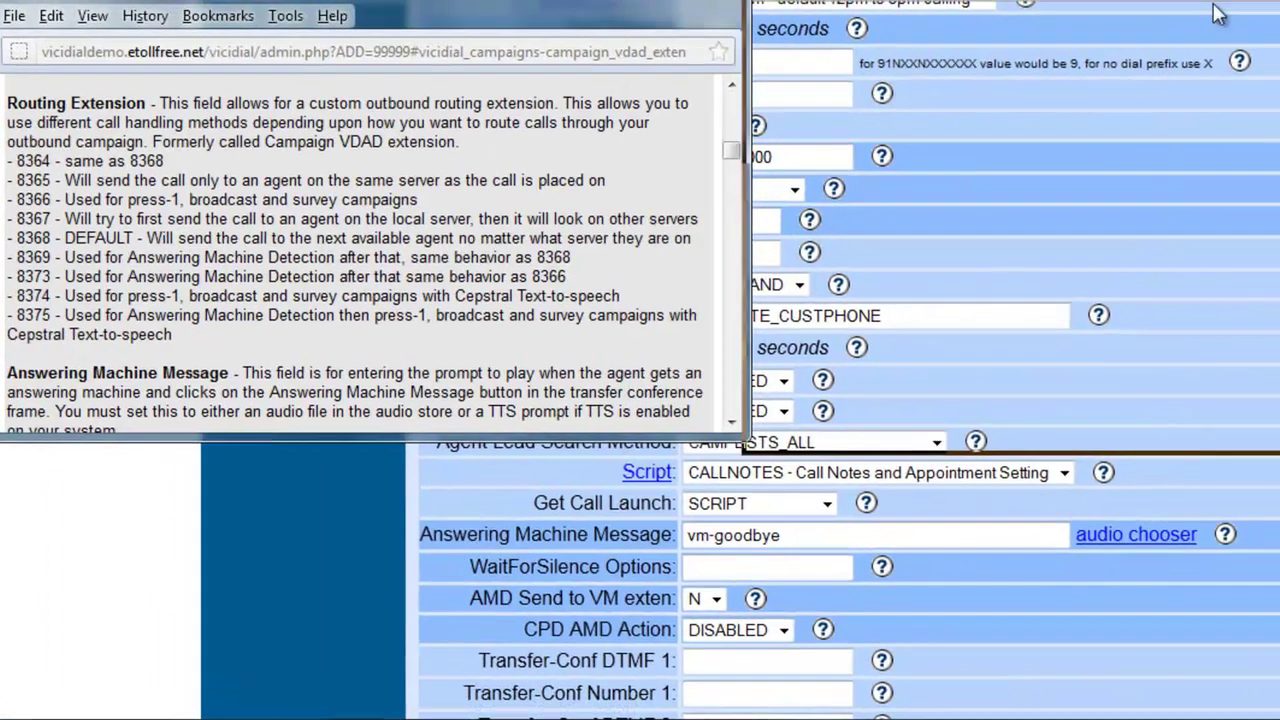
drag(475, 3, 1073, 36)
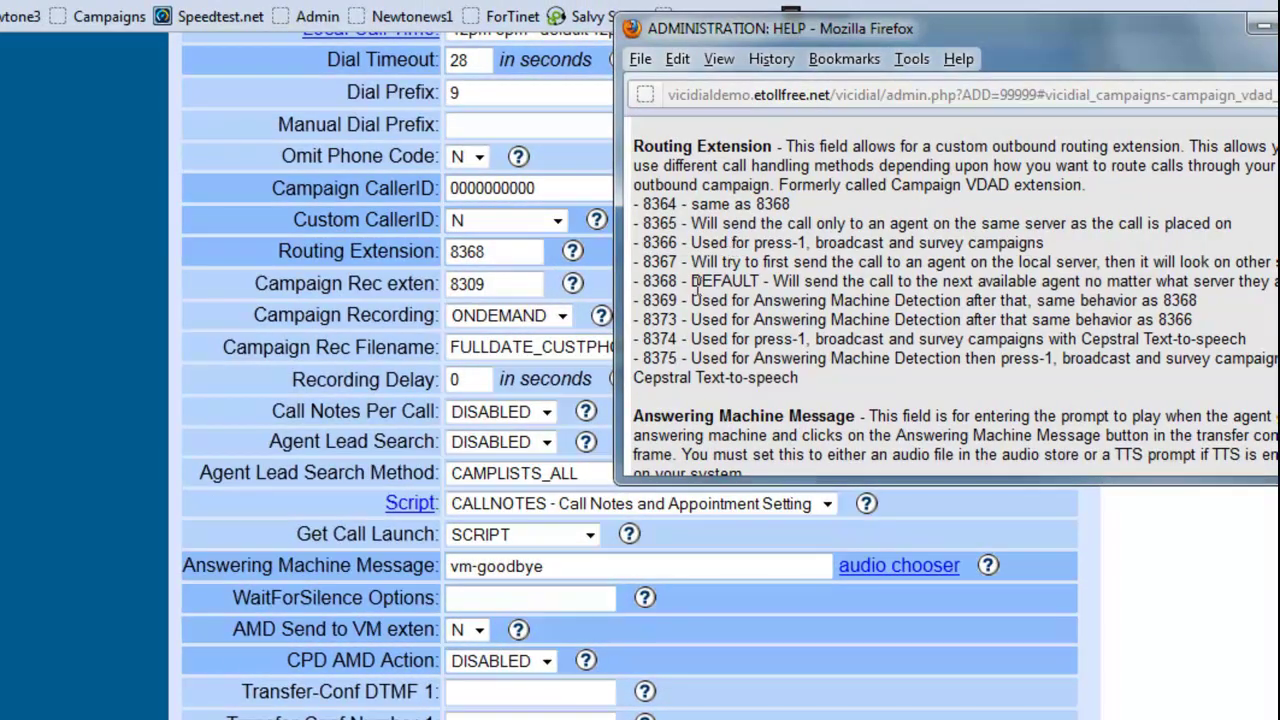
drag(679, 284, 637, 283)
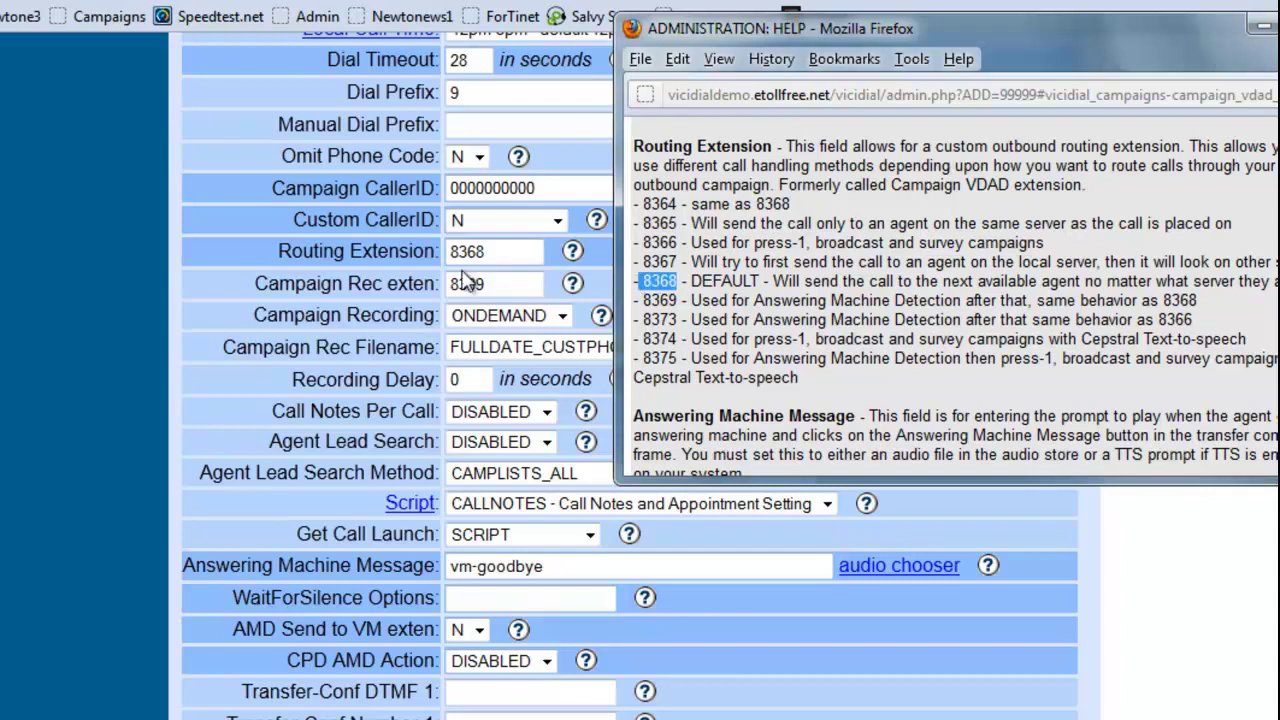
drag(683, 300, 652, 296)
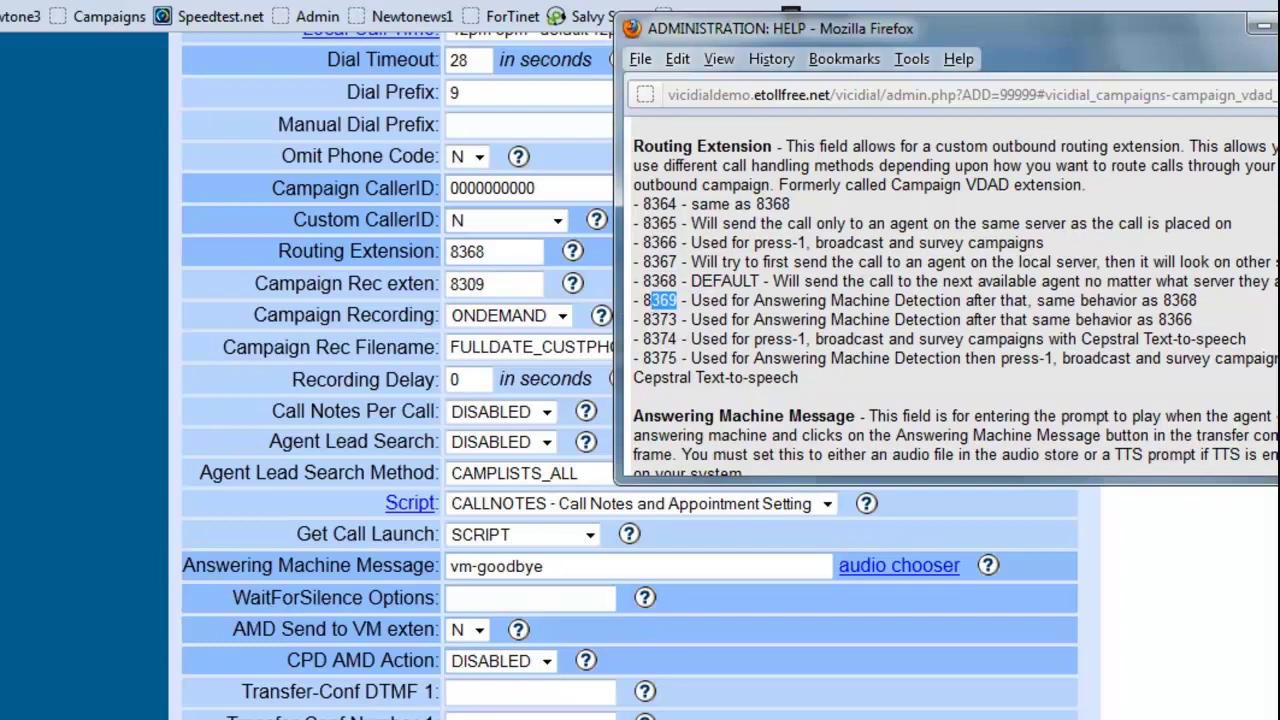
Step: Change the campaign's Routing Extension to 8369 for answering machine detection
click(519, 254)
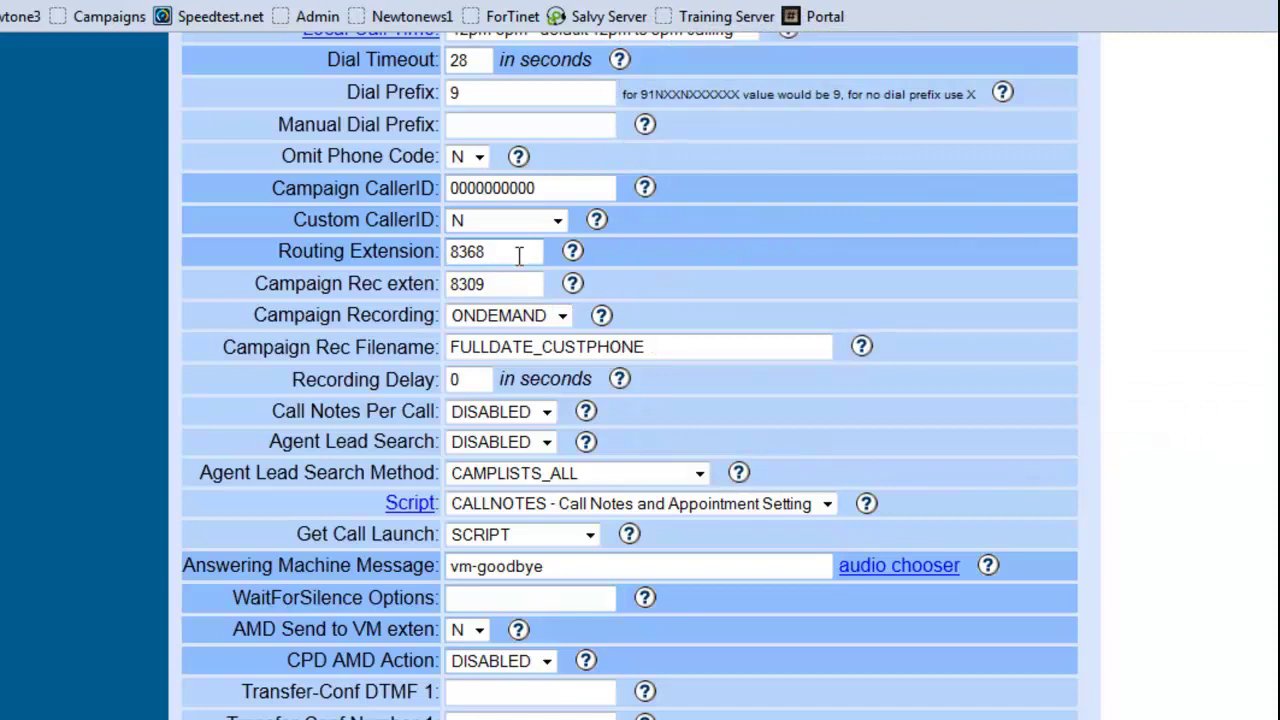
key(BackSpace)
text(9)
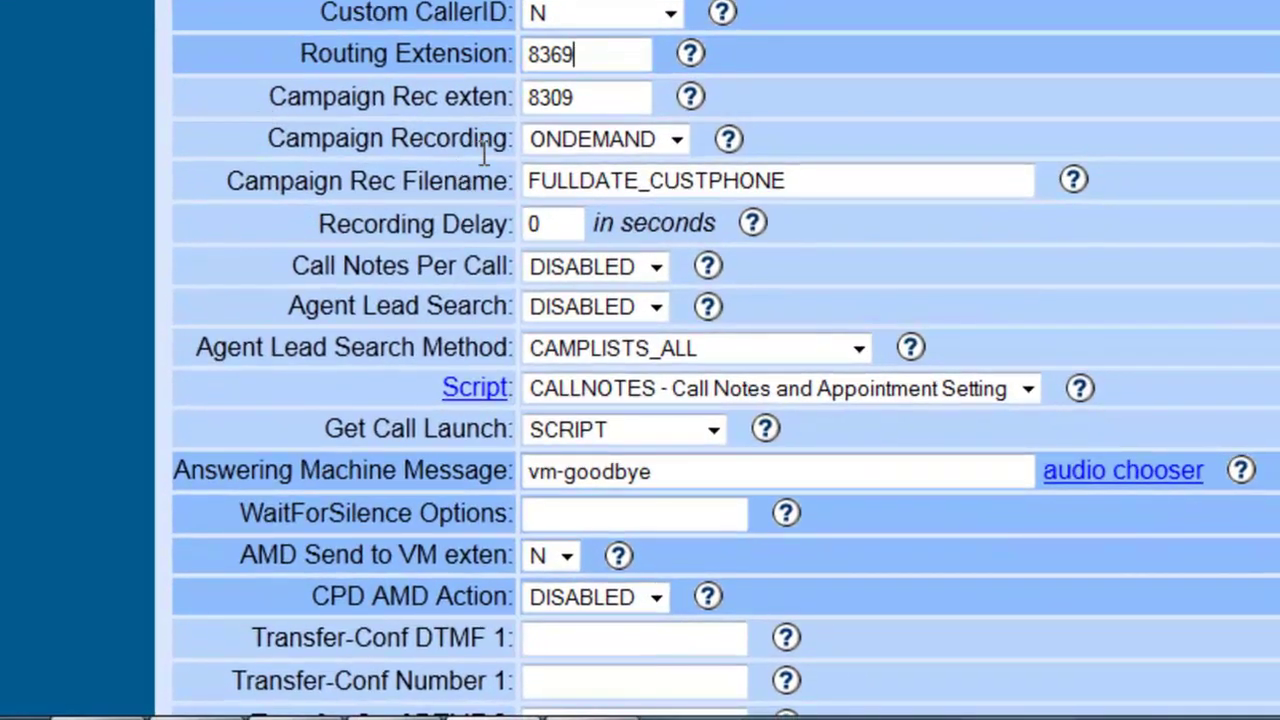
Step: Set Campaign Recording to ALLFORCE and extend the recording filename to FULLDATE_CUSTPHONE_AGENT_CAMPAIGN
click(570, 150)
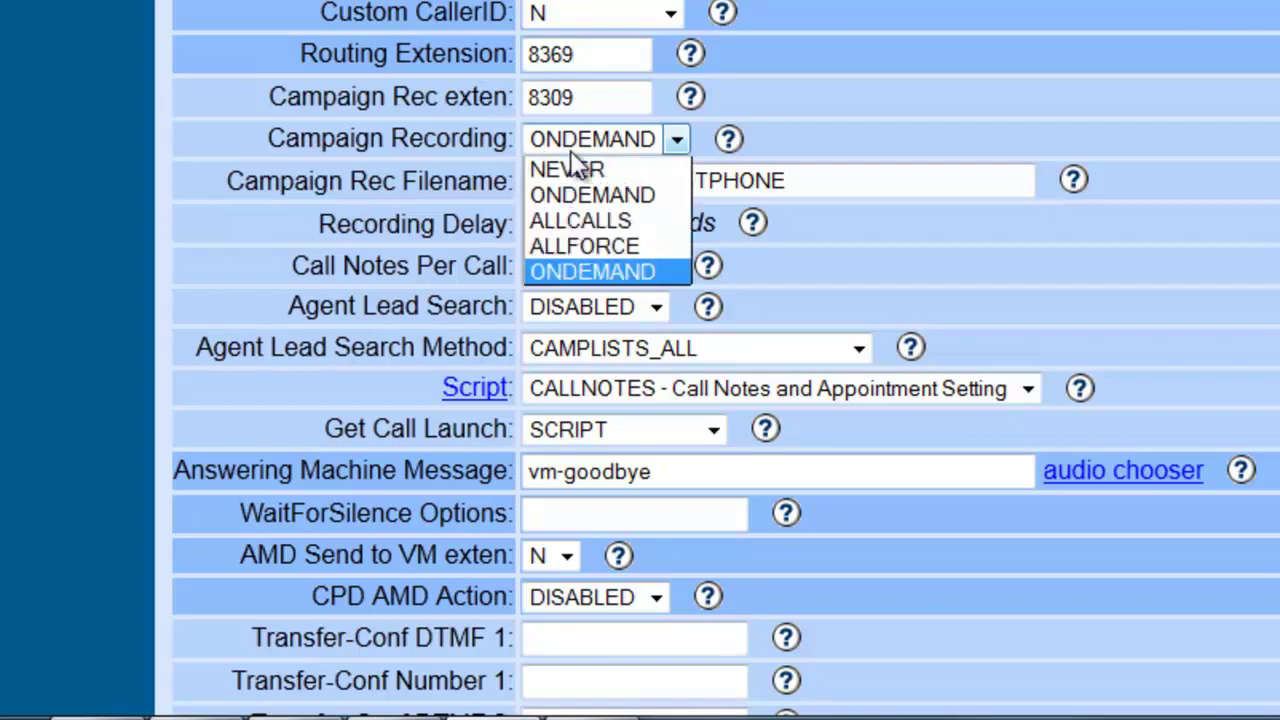
click(583, 252)
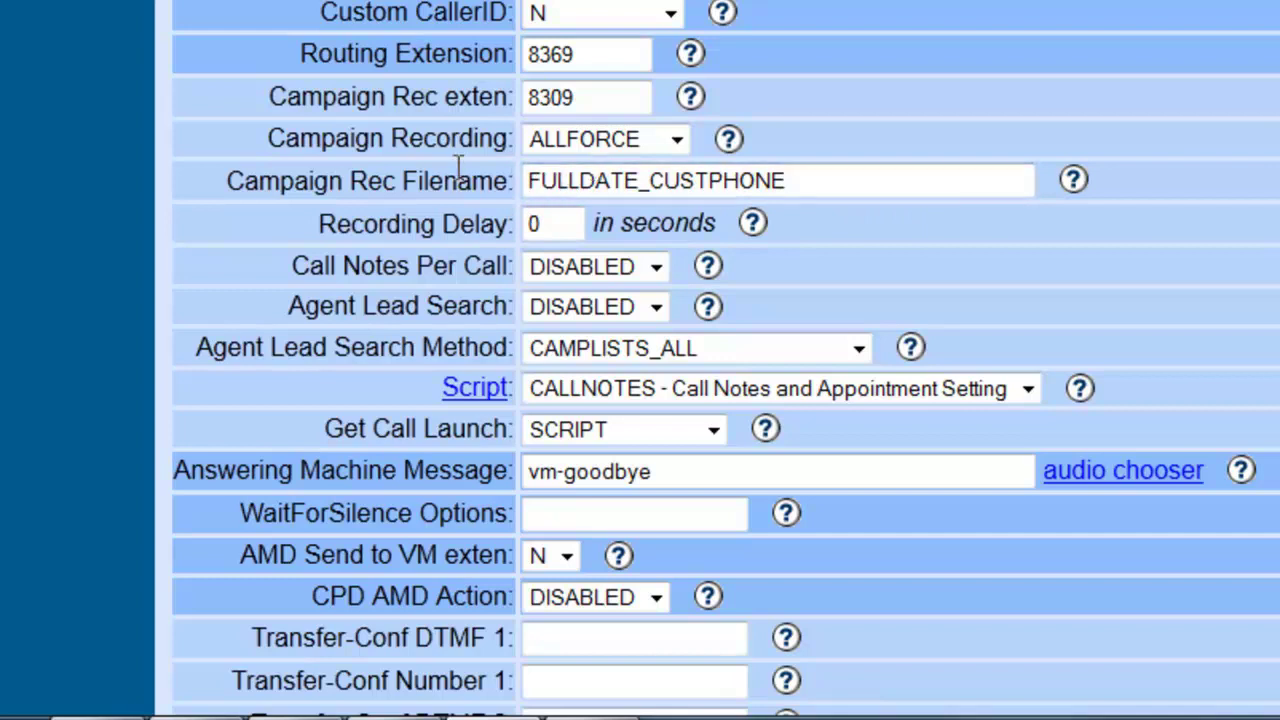
click(527, 181)
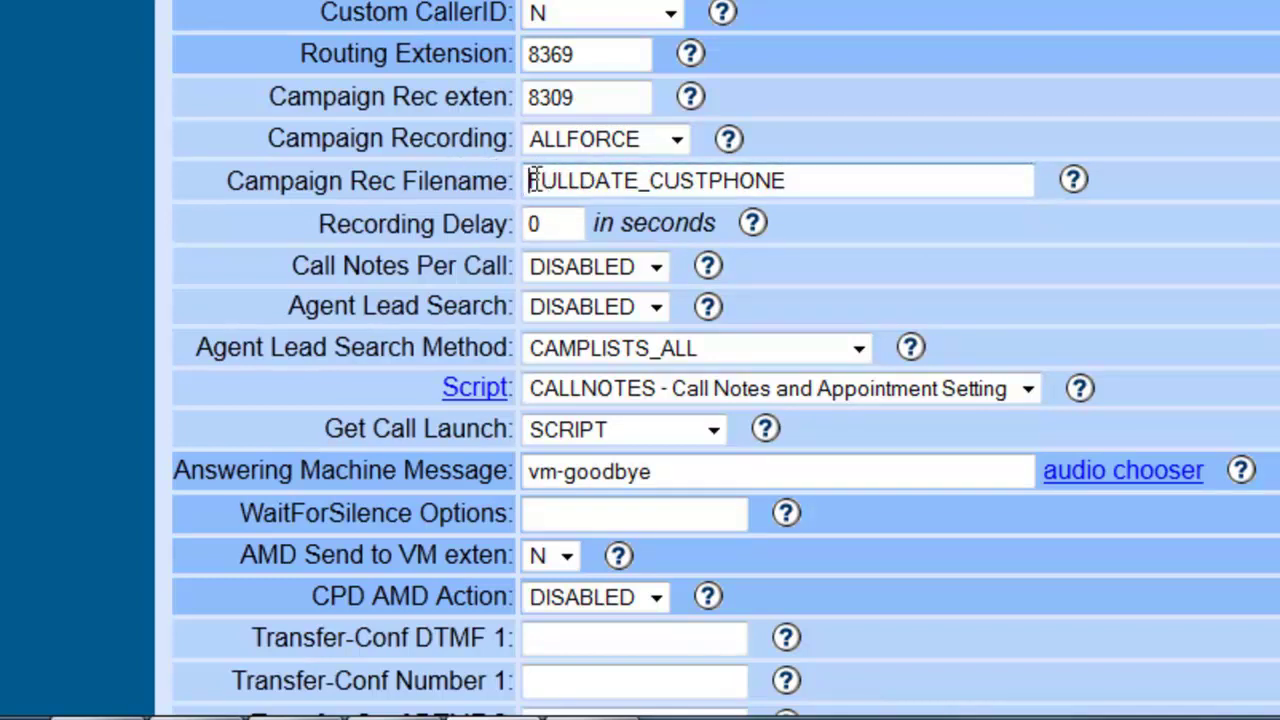
click(791, 180)
text(_AGENT_CAMPAIGN)
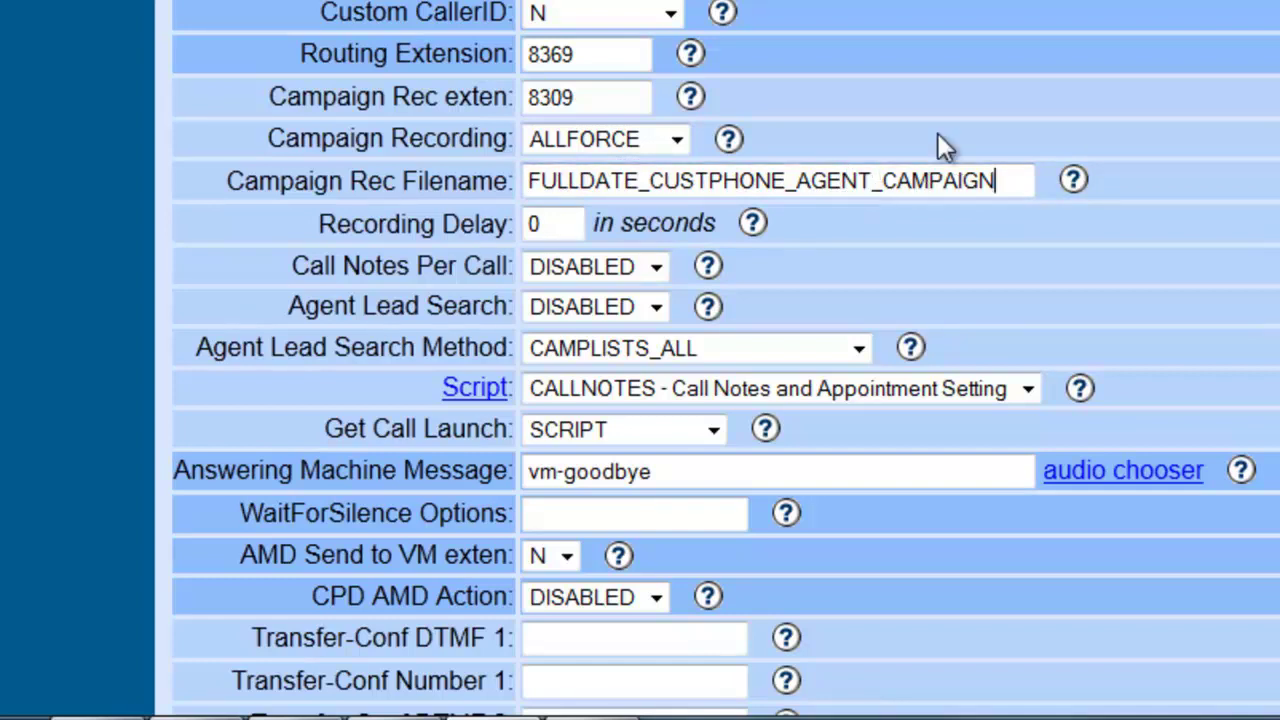
Step: Examine the Transfer-Conf number and DTMF fields of the campaign
scroll(966, 232, down, 2)
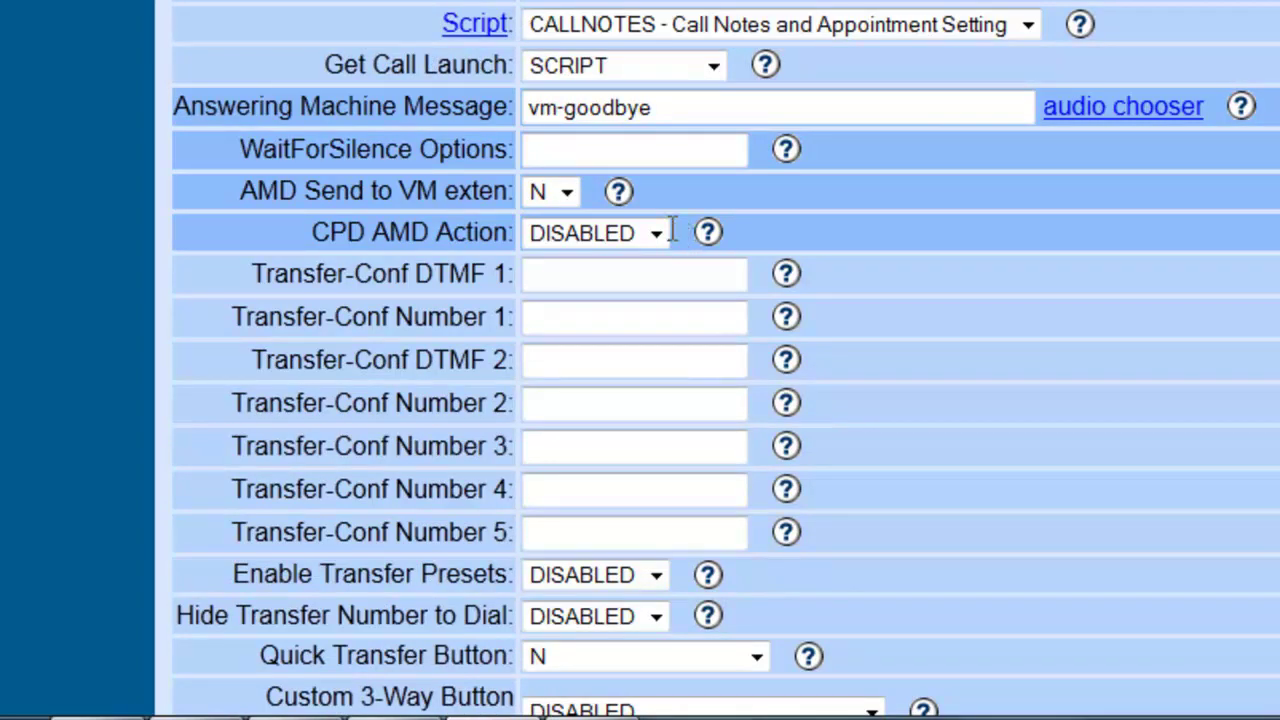
scroll(652, 210, down, 3)
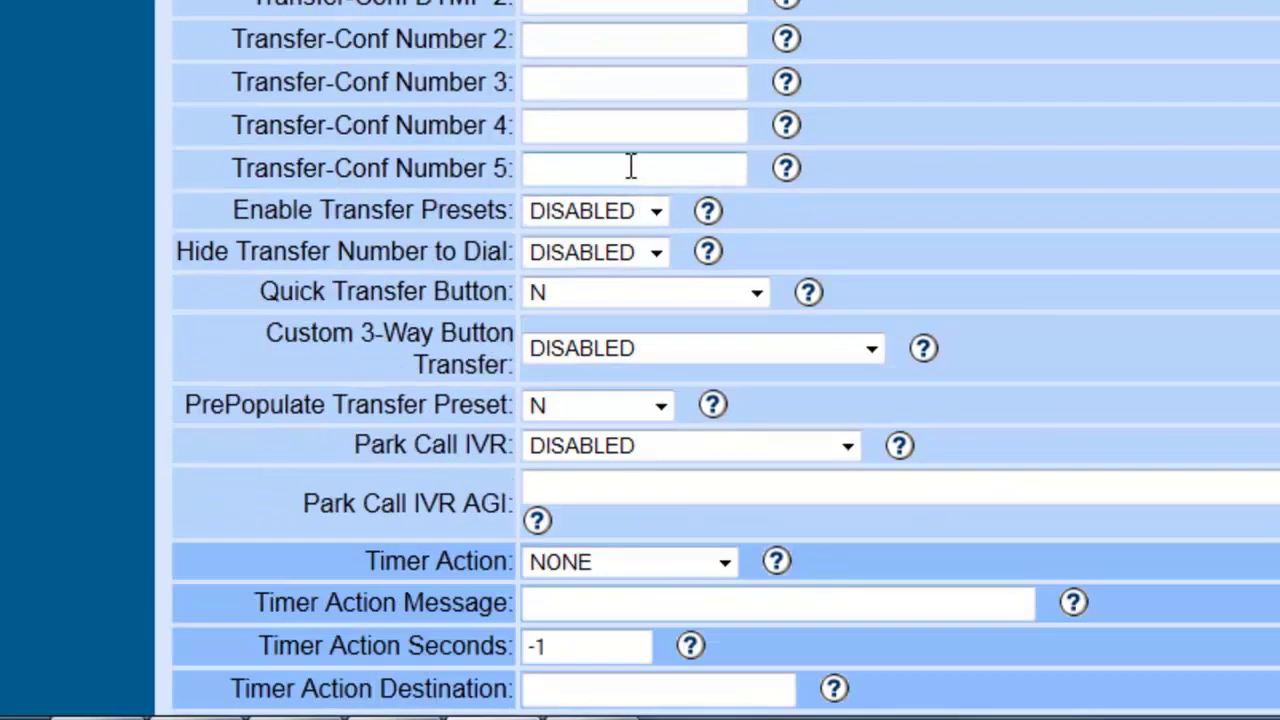
scroll(631, 166, up, 1)
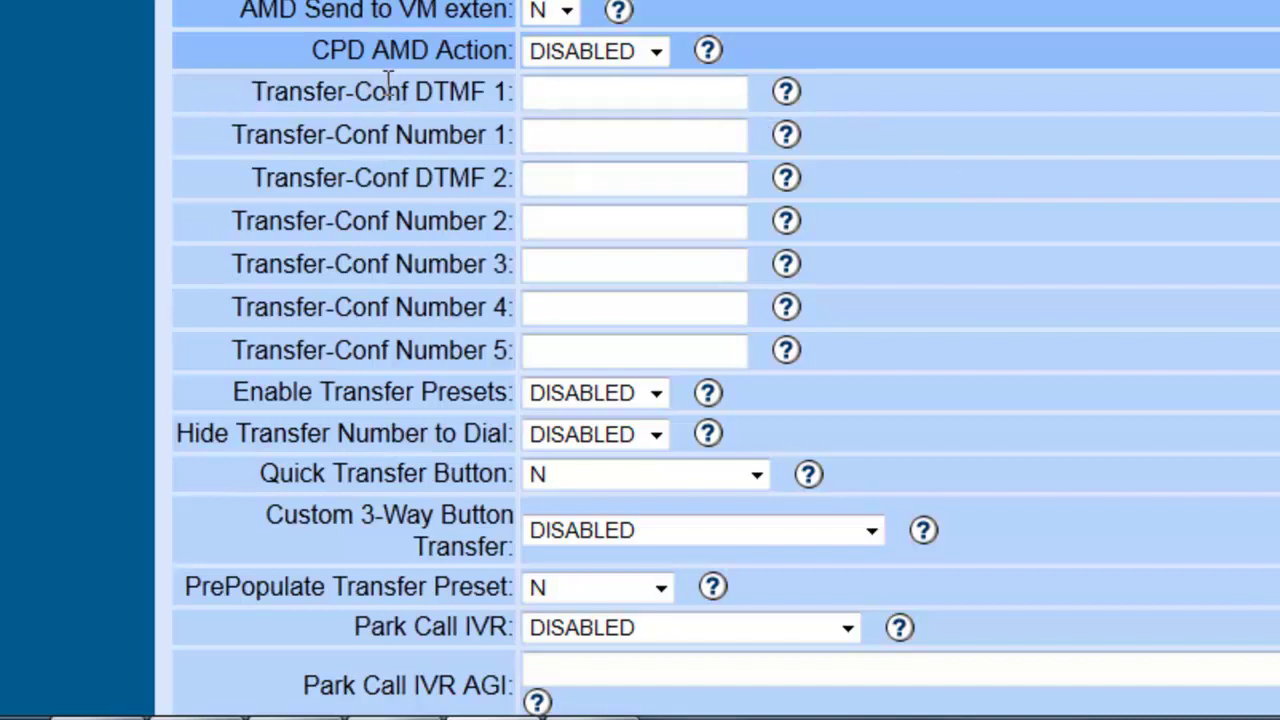
click(585, 134)
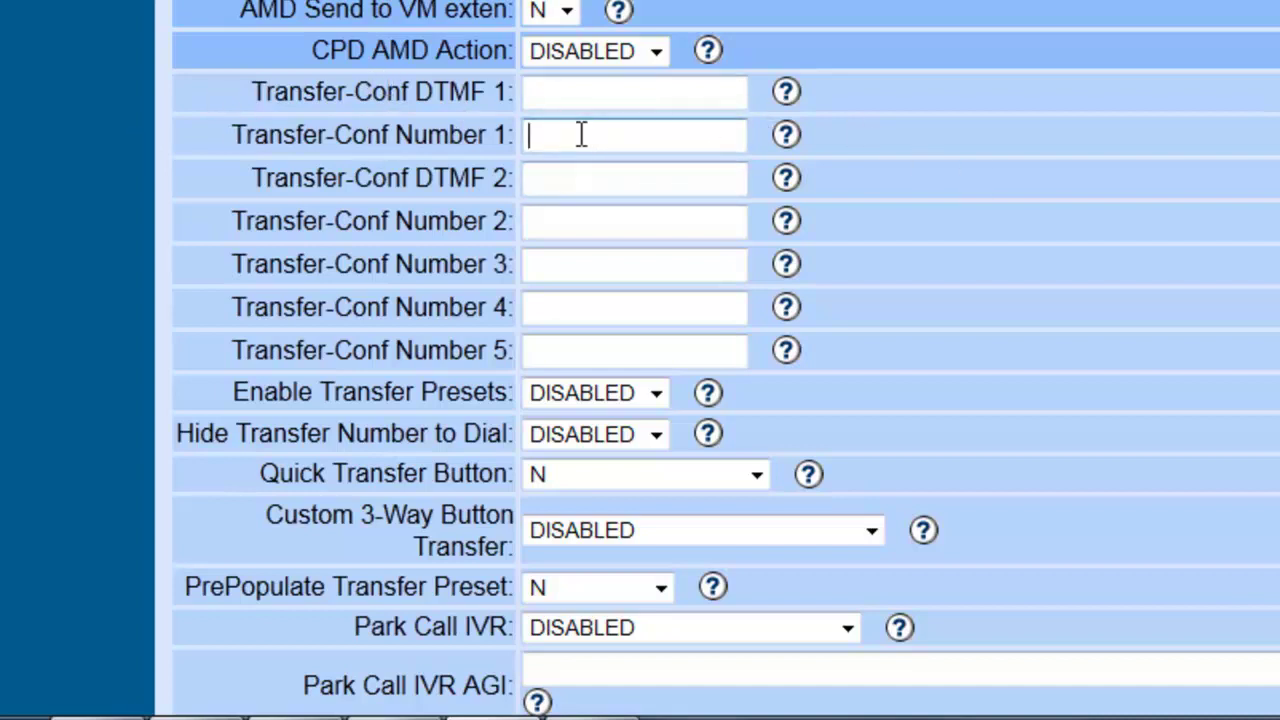
click(562, 220)
click(554, 260)
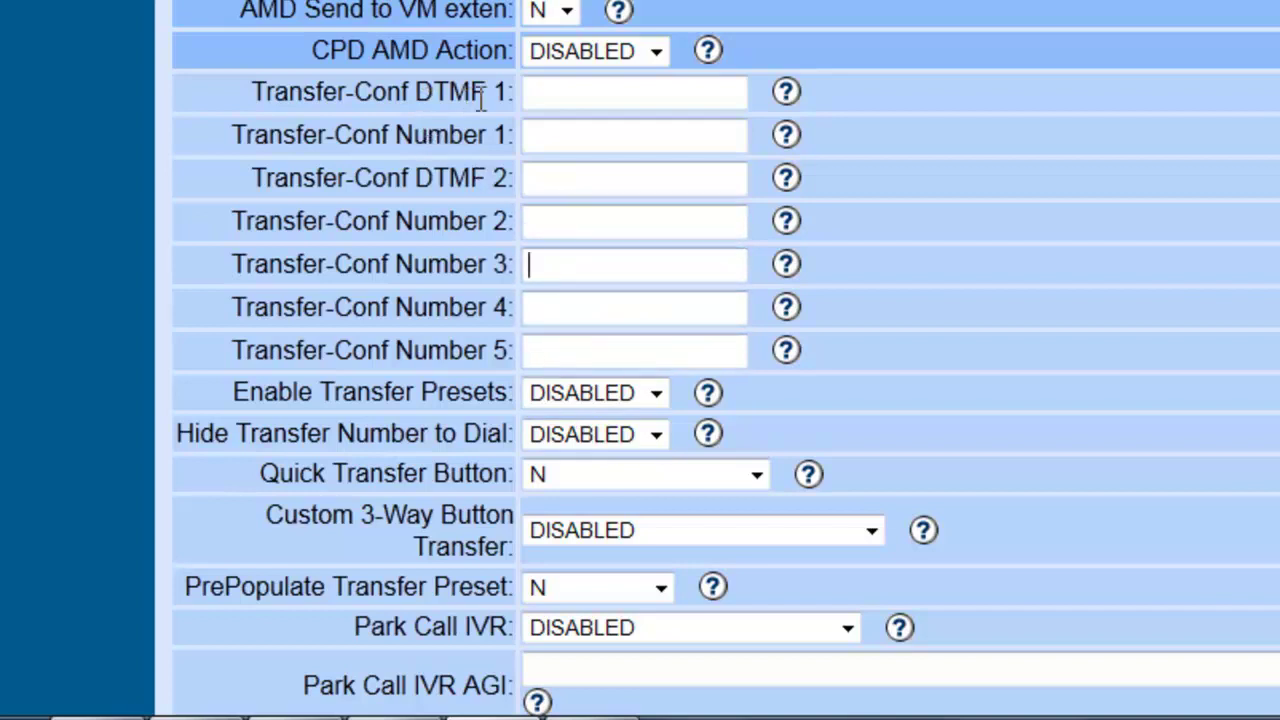
click(563, 107)
Step: Check the Enable Transfer Presets options and look through the timer, callback, drop and wrap-up settings
scroll(612, 305, down, 4)
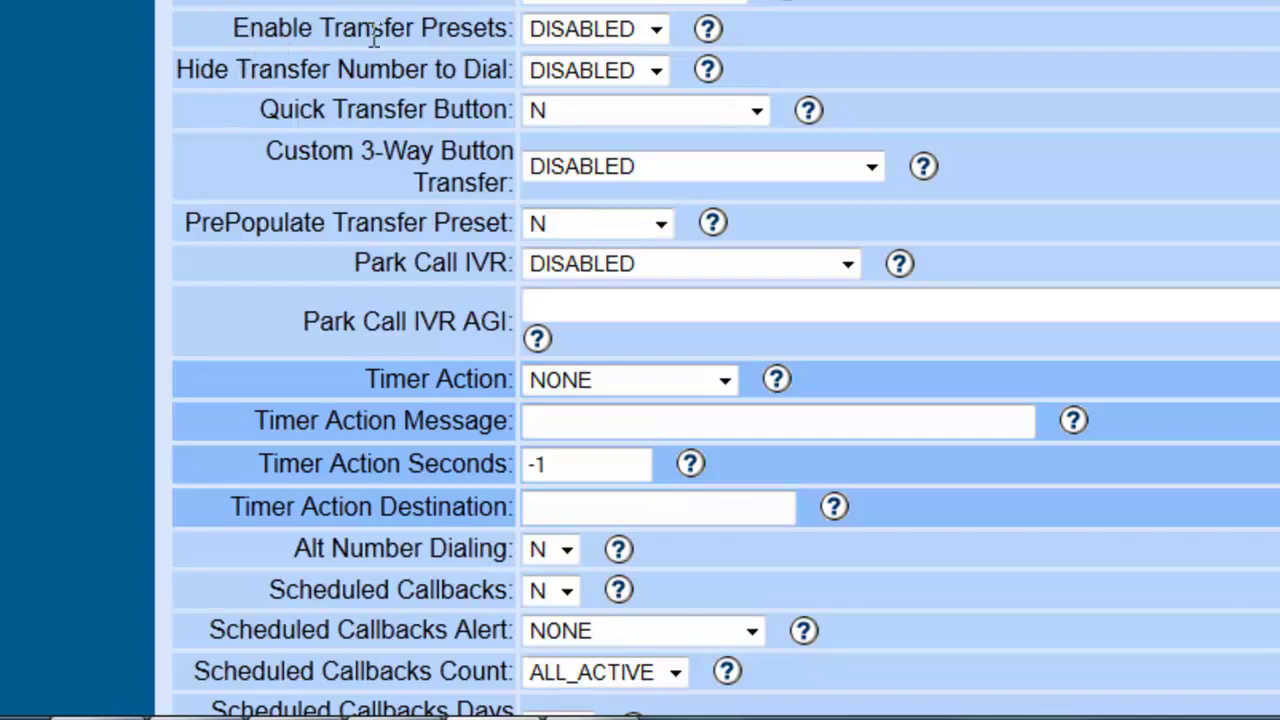
click(625, 38)
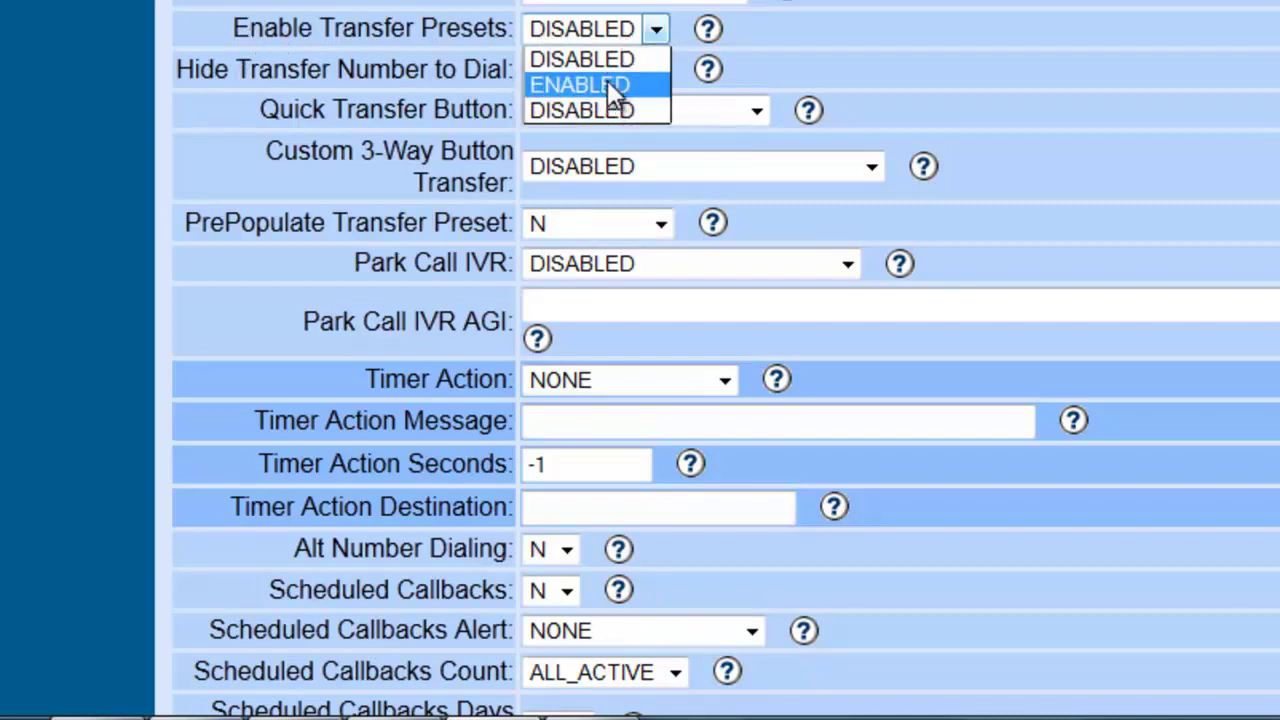
click(662, 57)
scroll(603, 120, down, 3)
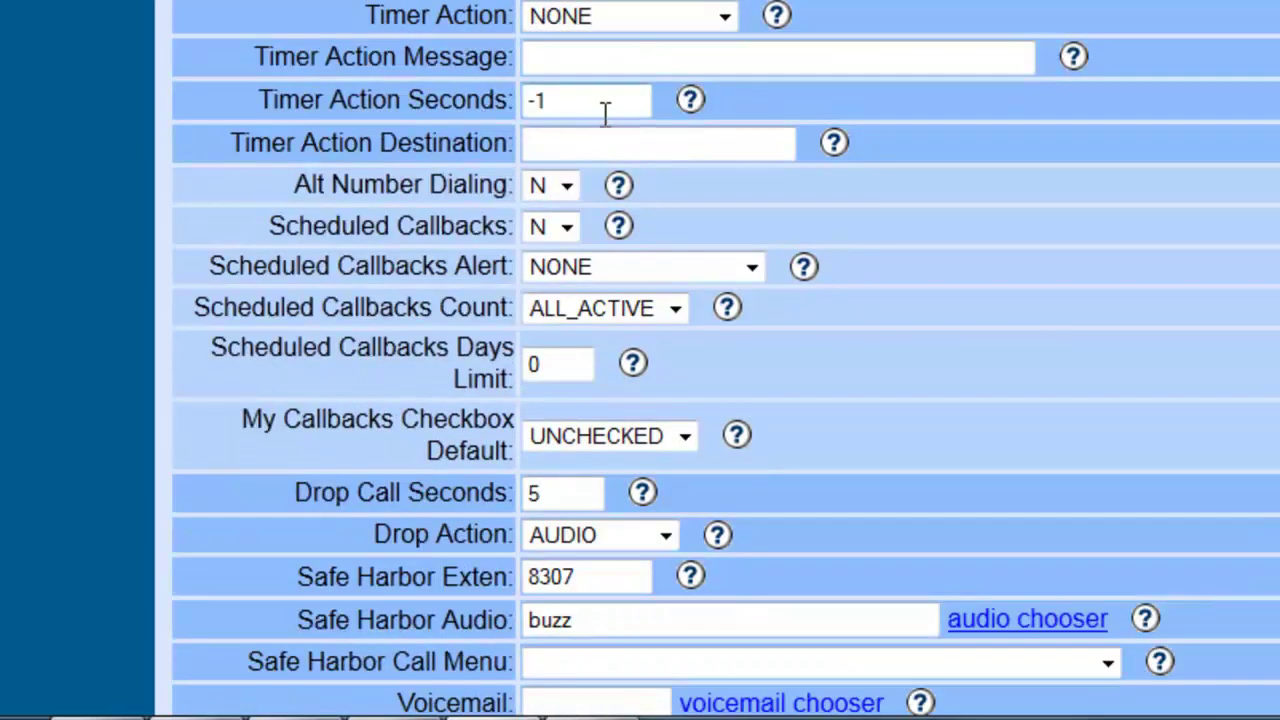
scroll(603, 114, down, 2)
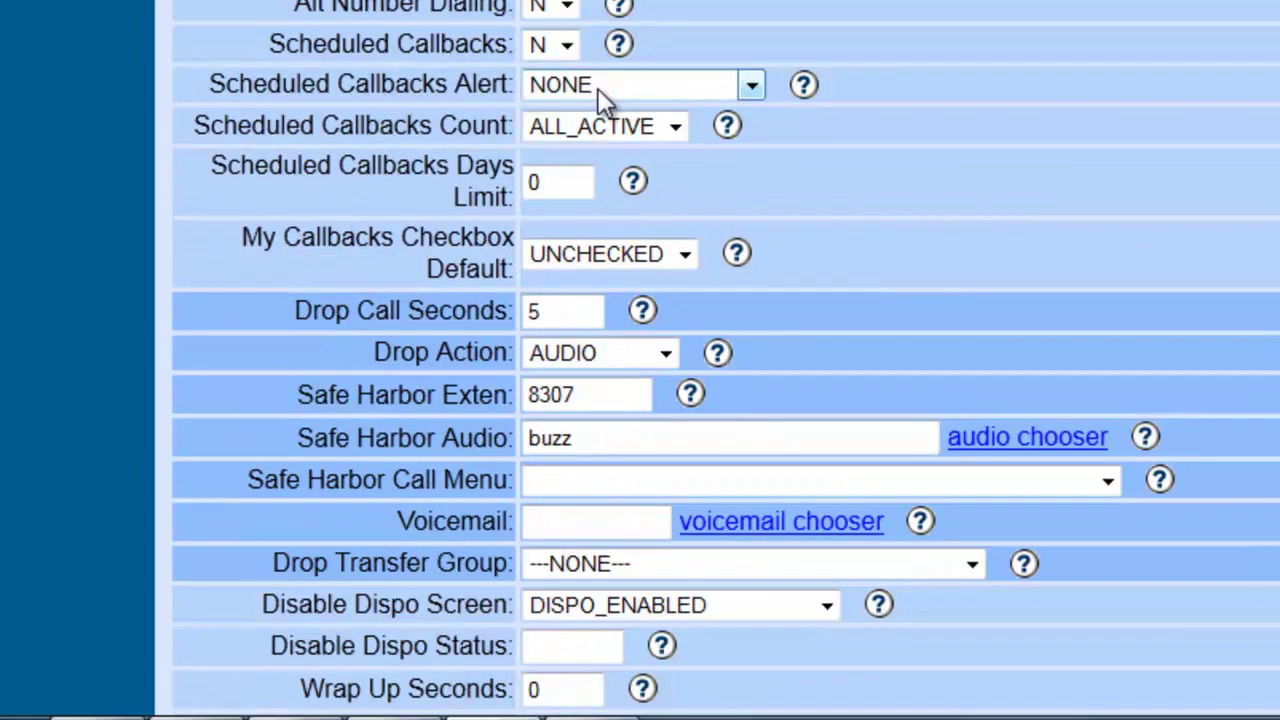
scroll(598, 88, down, 5)
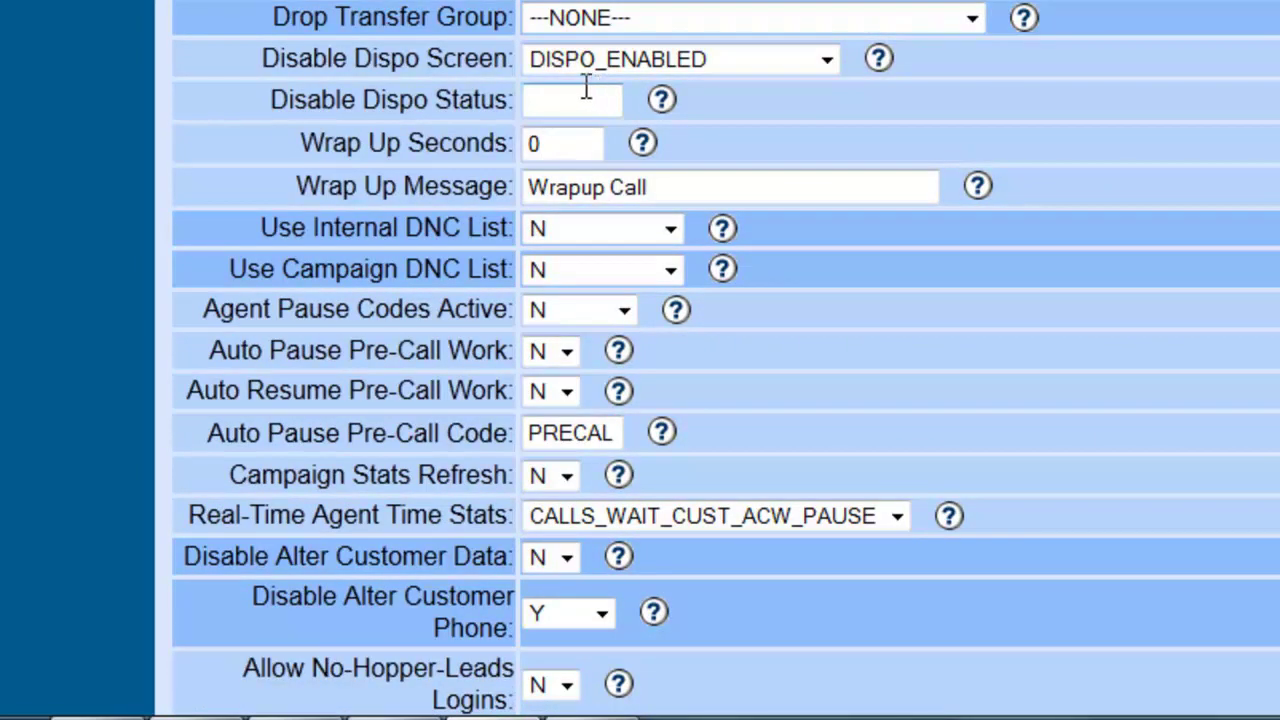
Step: Set Use Internal DNC List to Y for the campaign
click(575, 228)
click(566, 262)
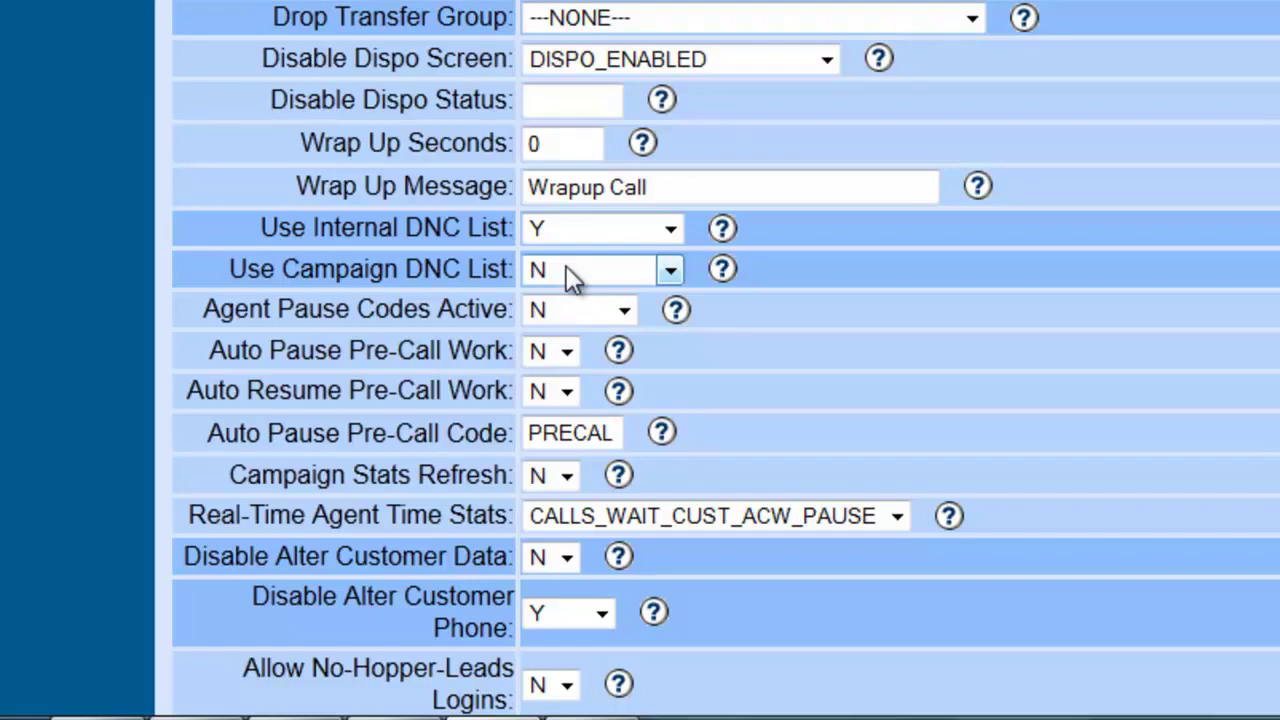
Step: Look through the campaign's transfer, manual dial, 3-way call, agent queue and pre-call pause settings
scroll(147, 97, up, 15)
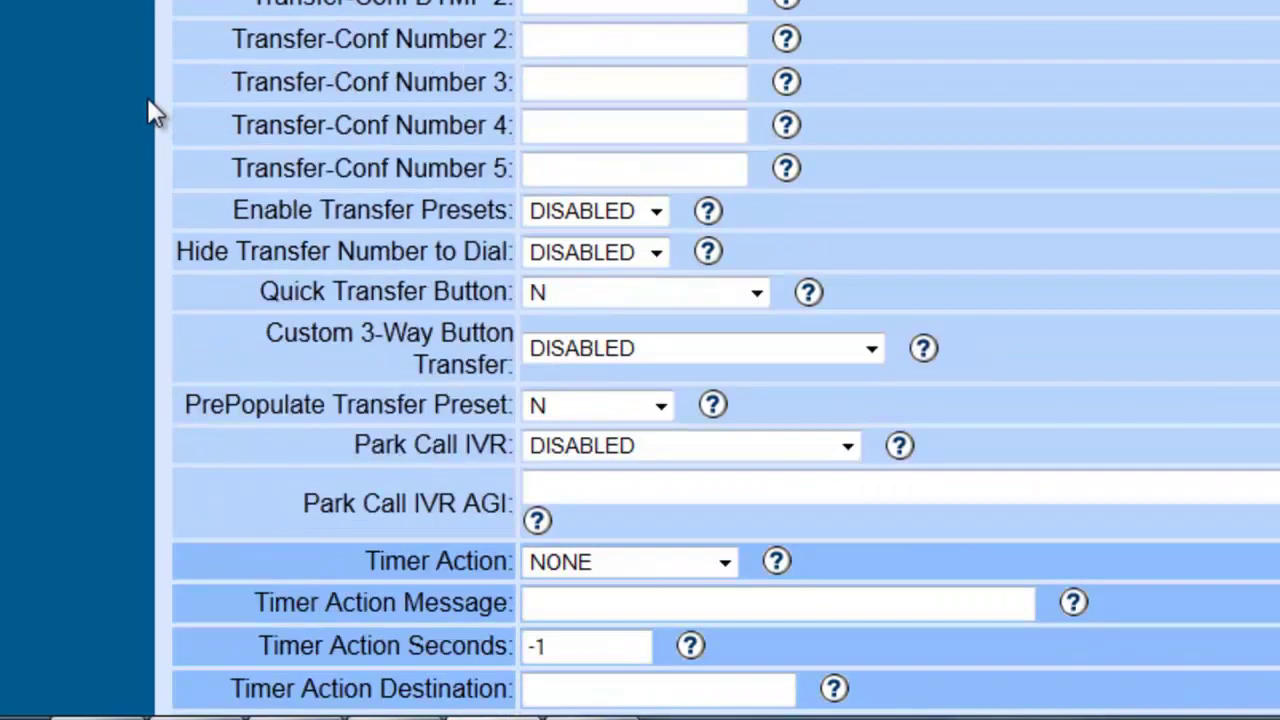
scroll(148, 98, up, 8)
scroll(157, 110, down, 20)
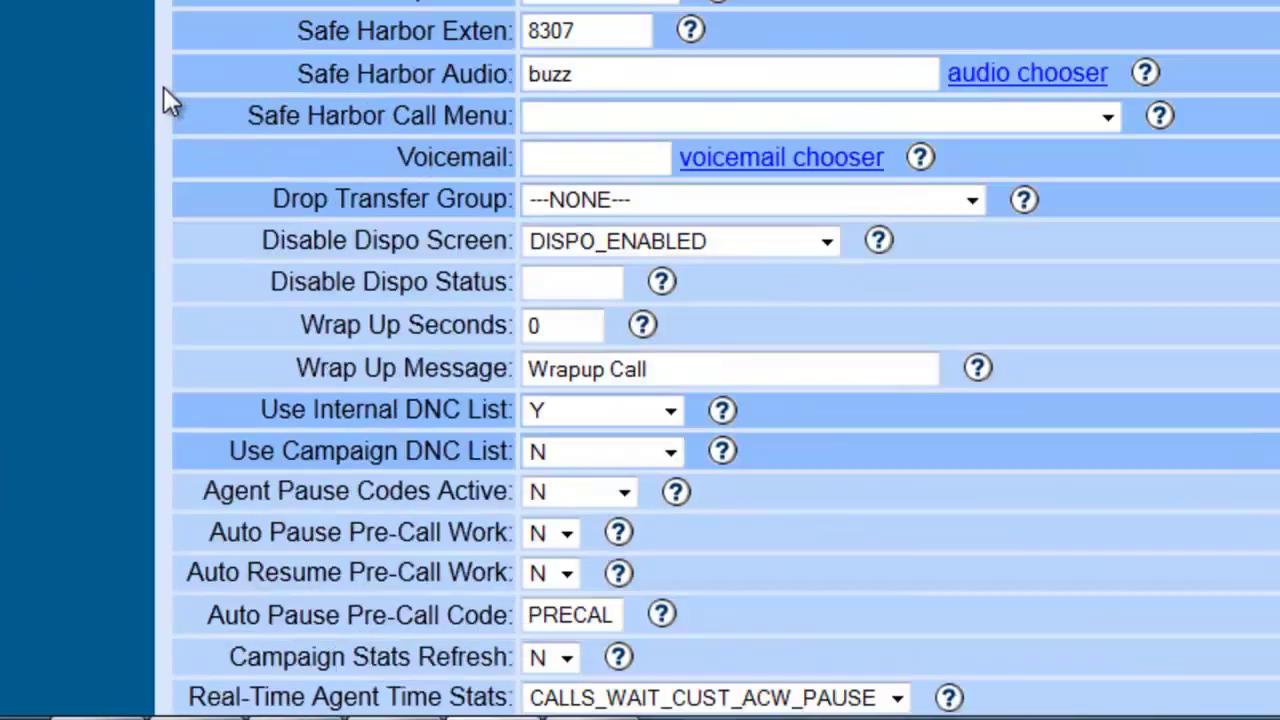
scroll(213, 79, down, 10)
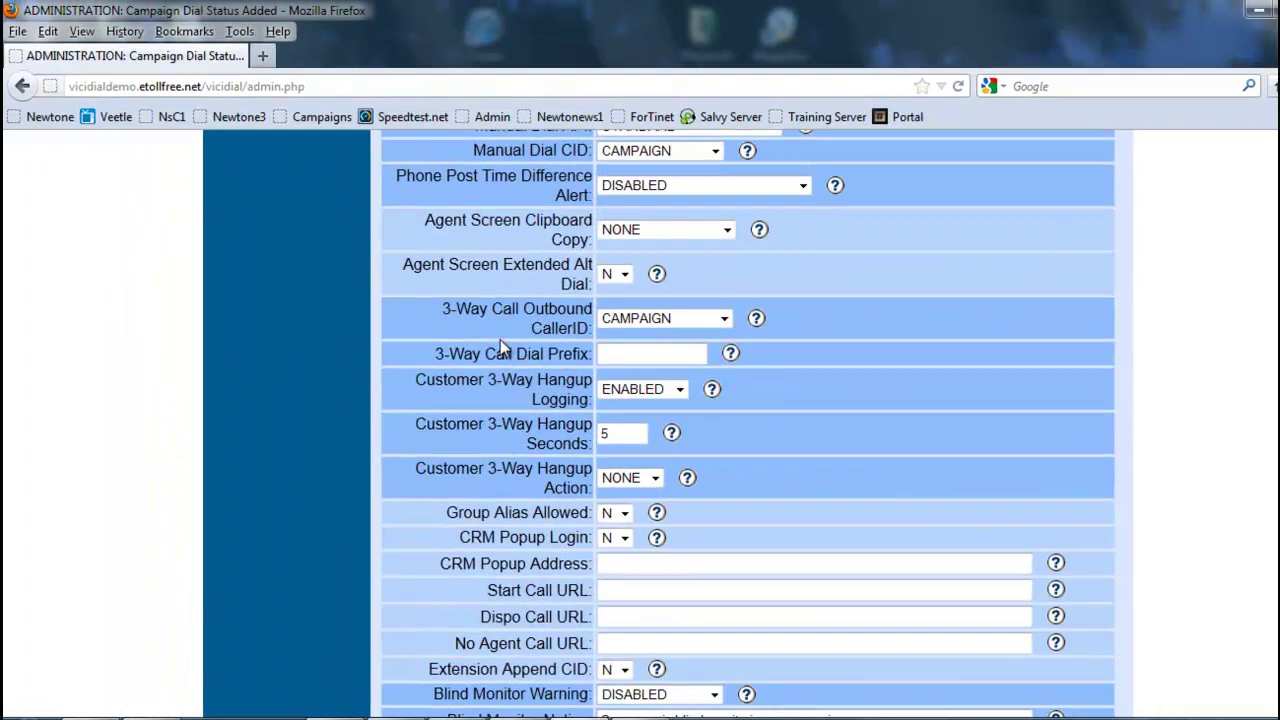
scroll(502, 337, up, 2)
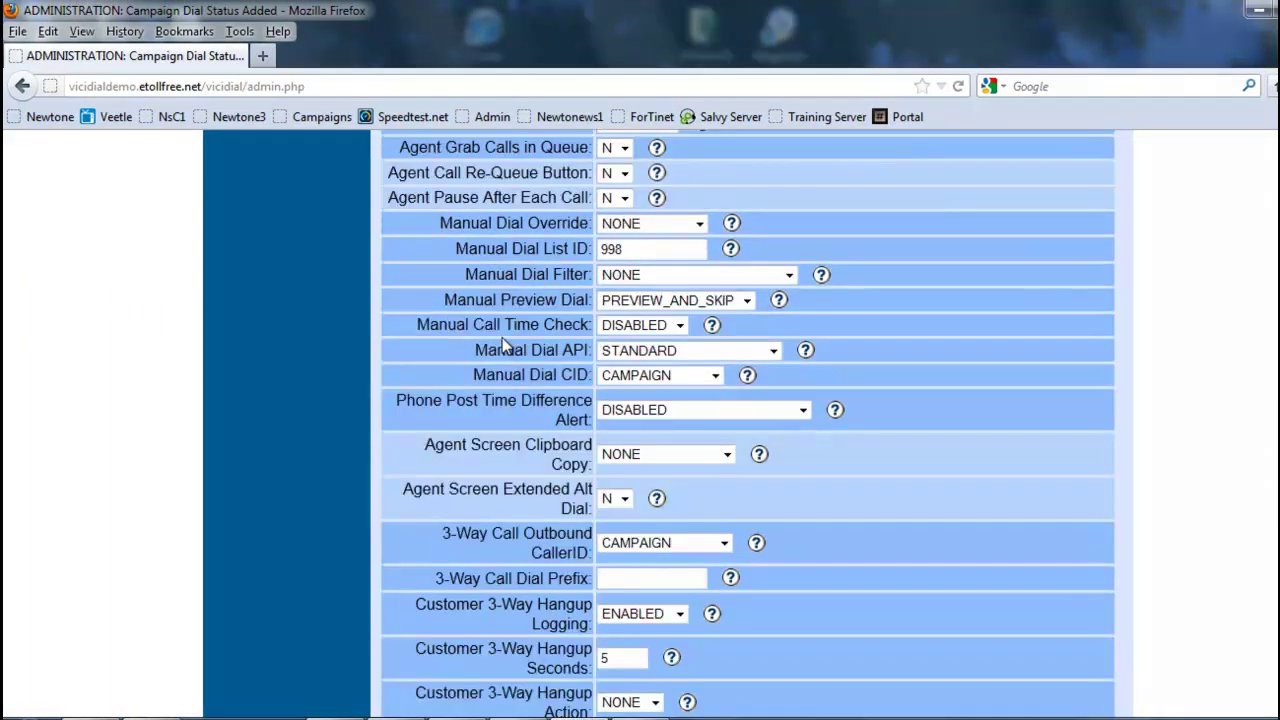
scroll(502, 337, up, 1)
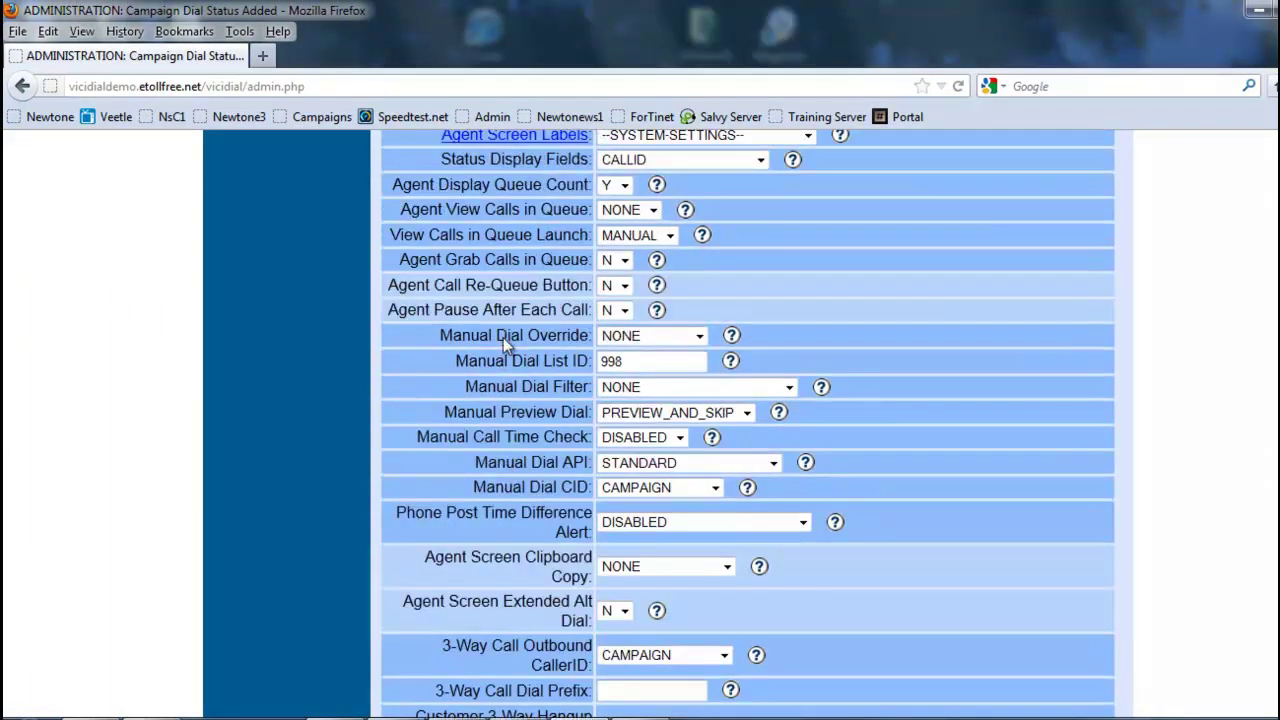
scroll(504, 338, up, 3)
scroll(668, 405, up, 2)
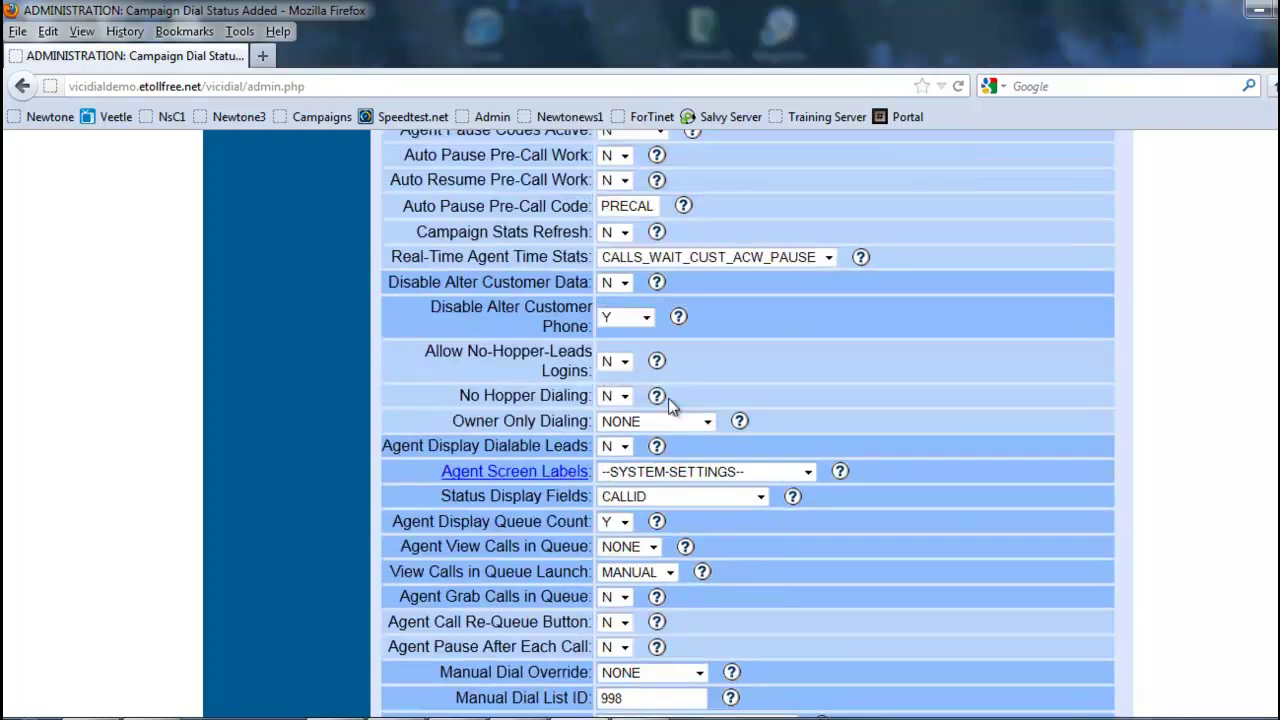
scroll(668, 398, up, 2)
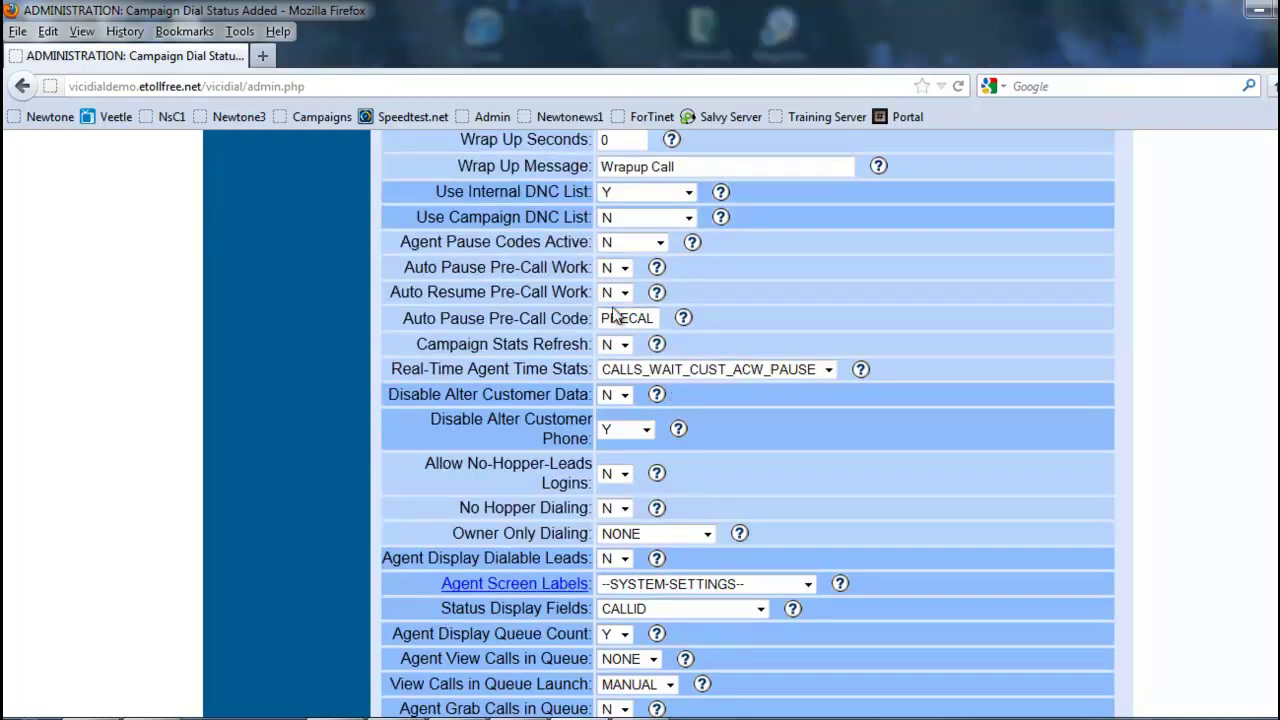
Step: Set Agent Pause Codes Active to FORCE so agents must choose a pause code
drag(400, 243, 588, 250)
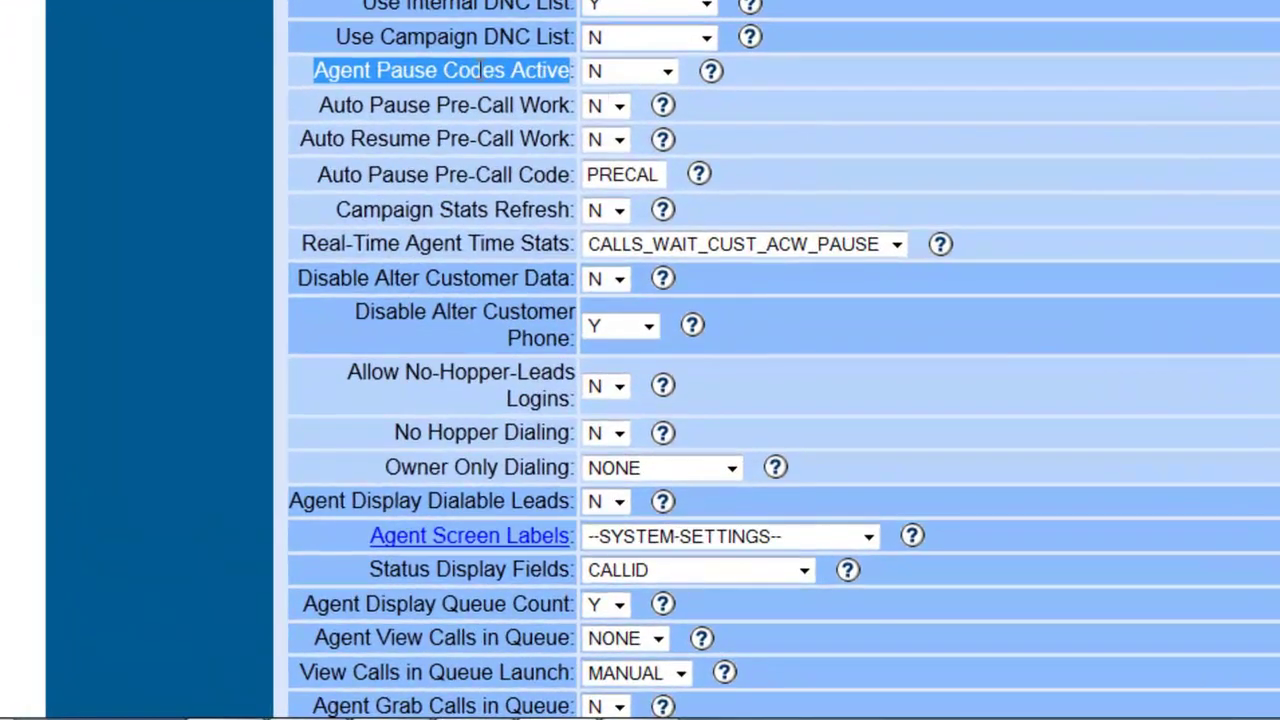
click(666, 71)
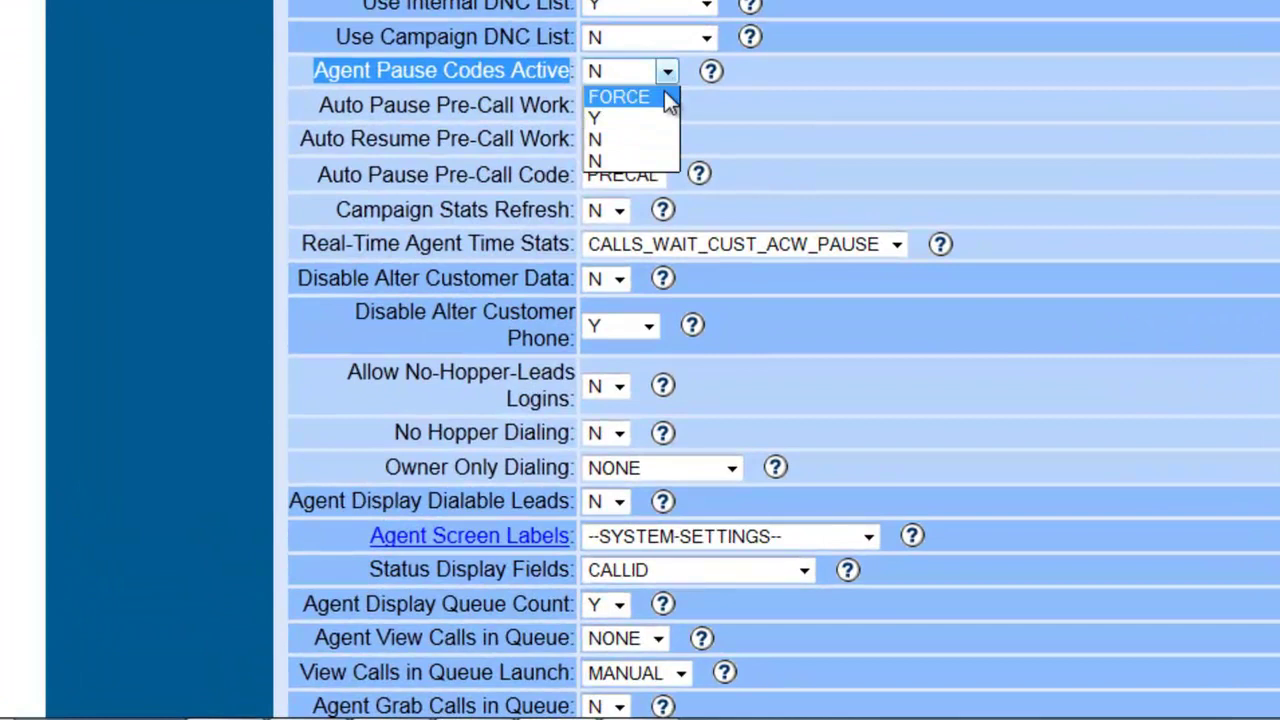
click(664, 96)
click(703, 125)
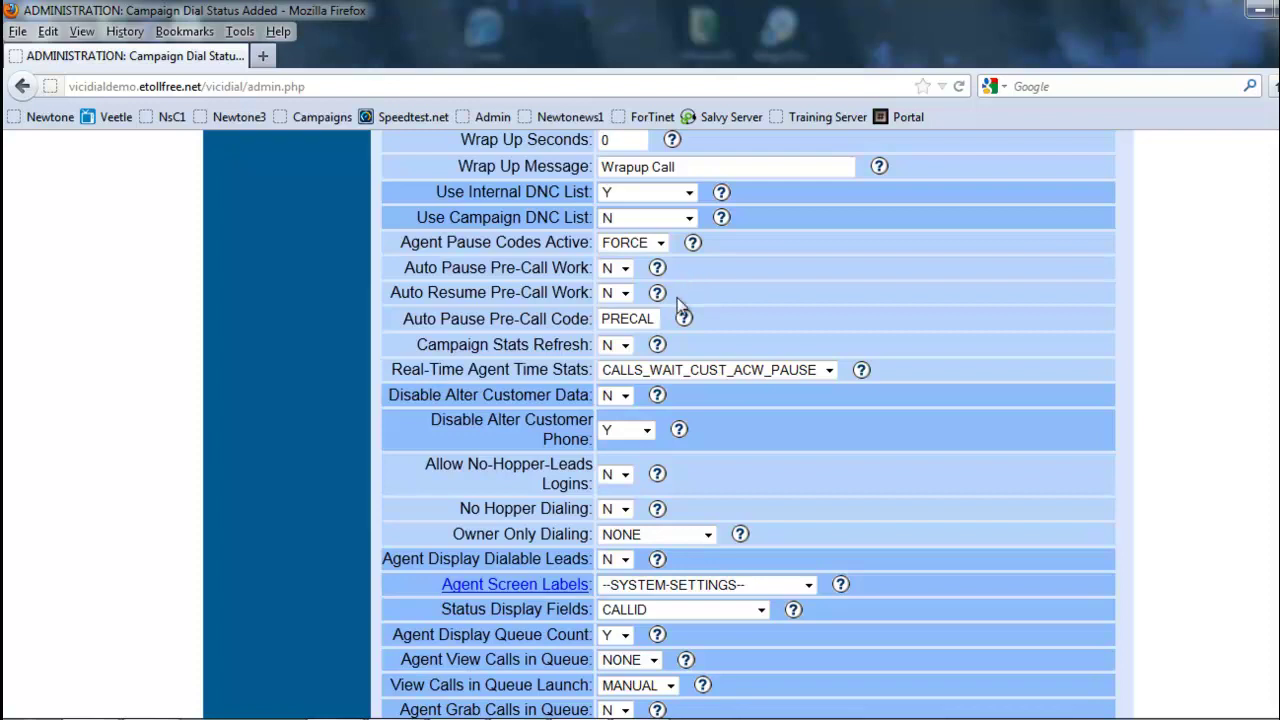
Step: Submit the modified campaign settings, leaving the remaining agent, manual dial and transfer options as they are
scroll(535, 350, down, 2)
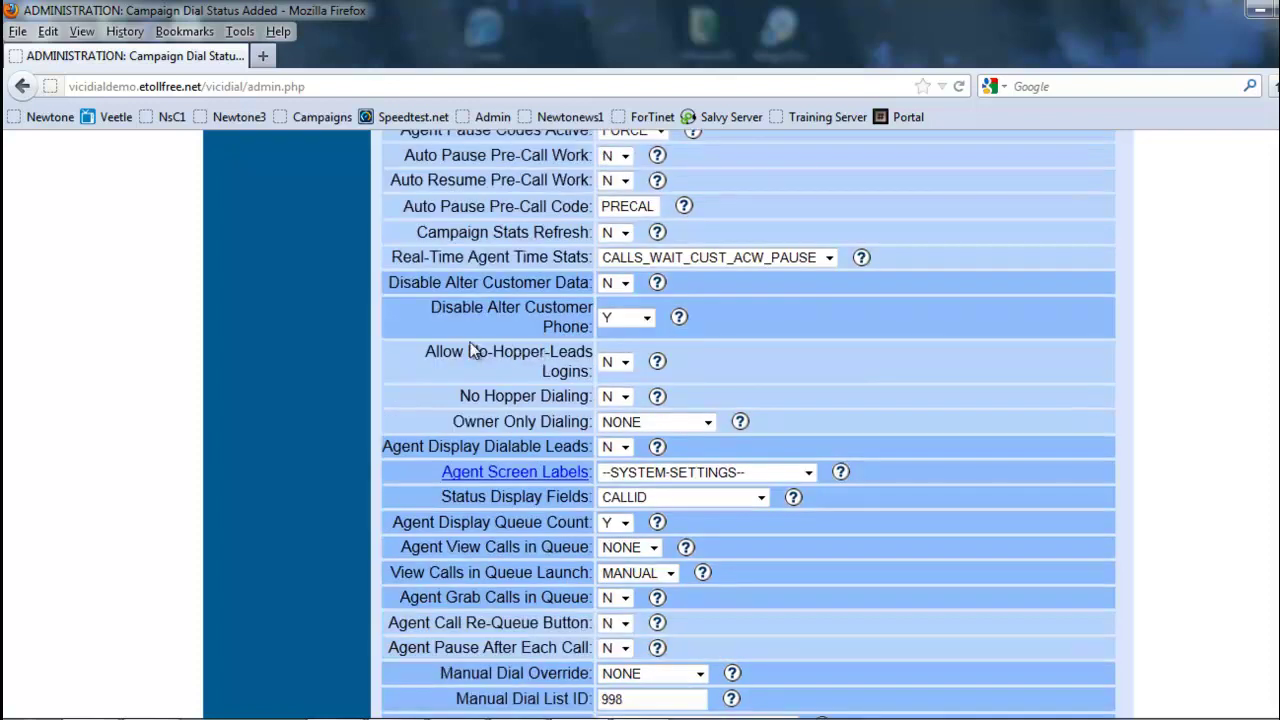
scroll(475, 350, down, 2)
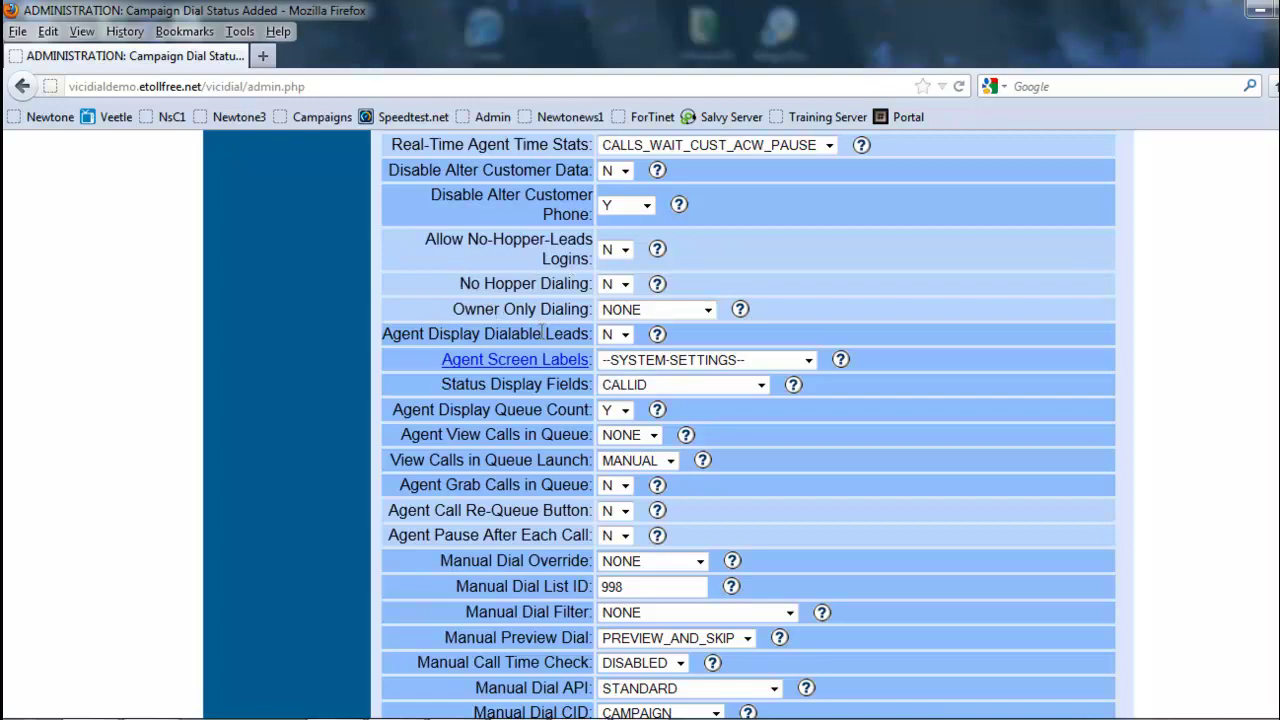
scroll(542, 333, down, 2)
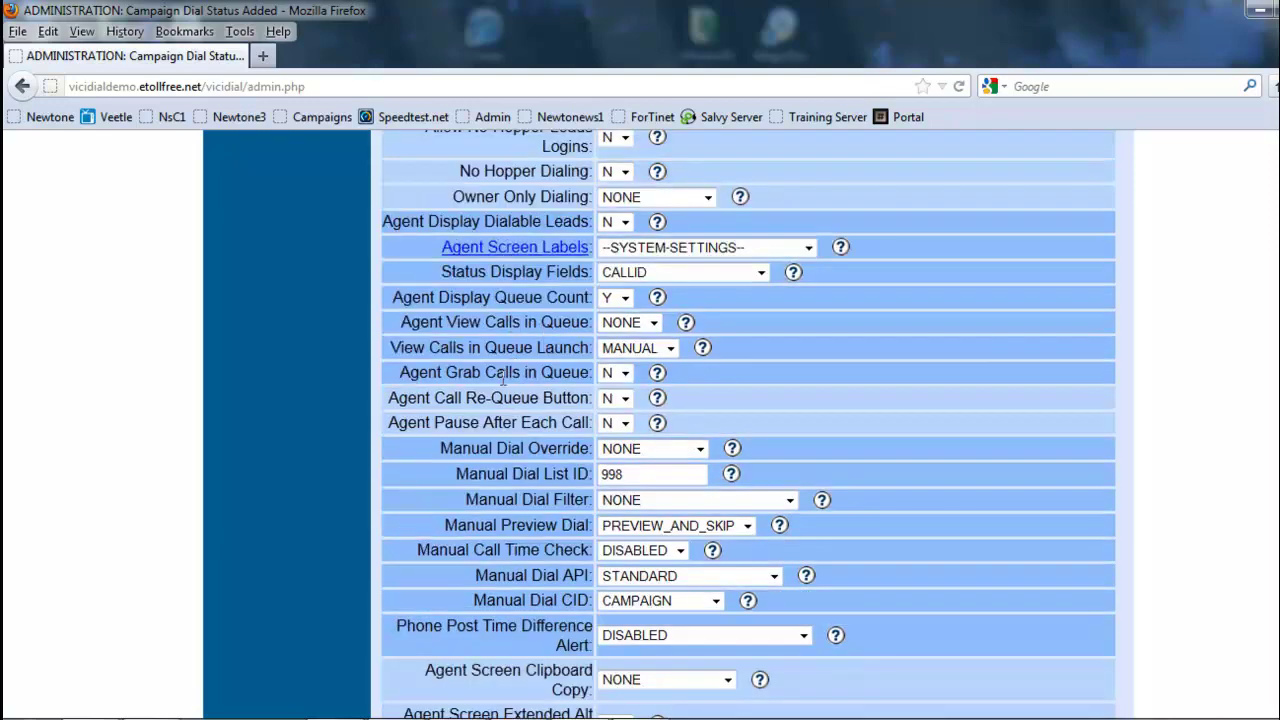
scroll(503, 383, down, 12)
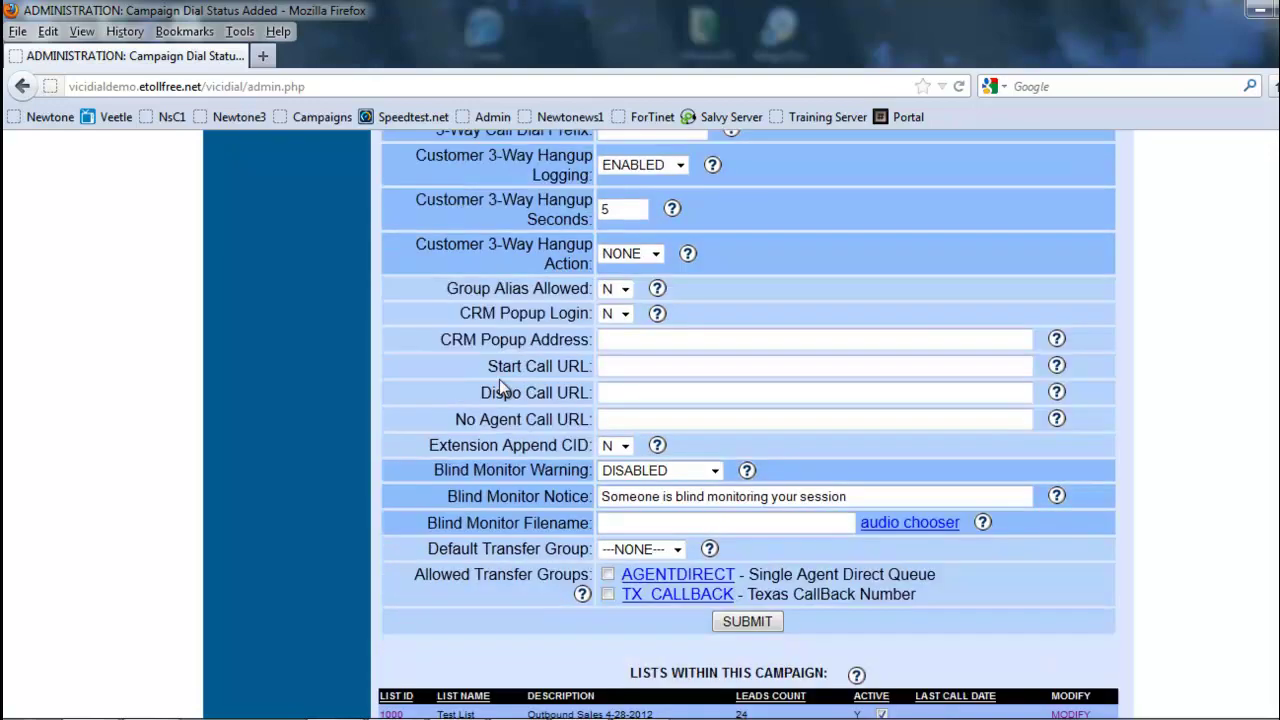
scroll(499, 385, down, 2)
scroll(499, 374, down, 2)
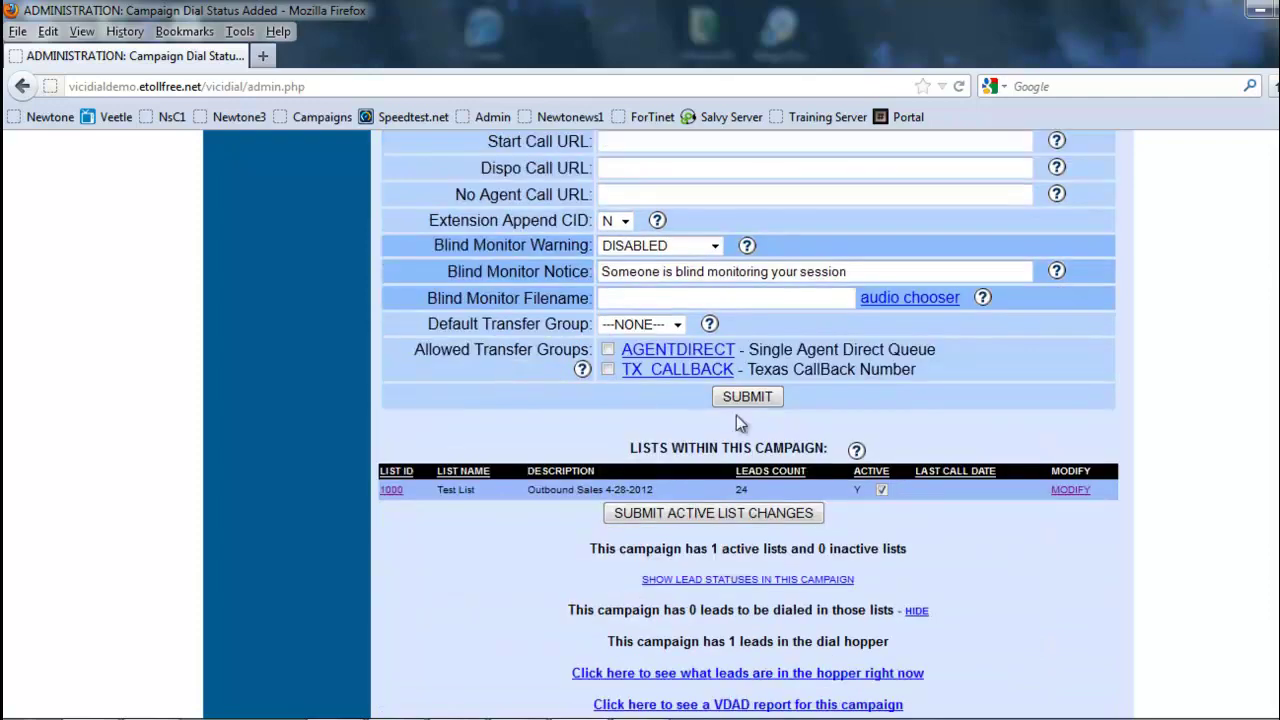
click(760, 400)
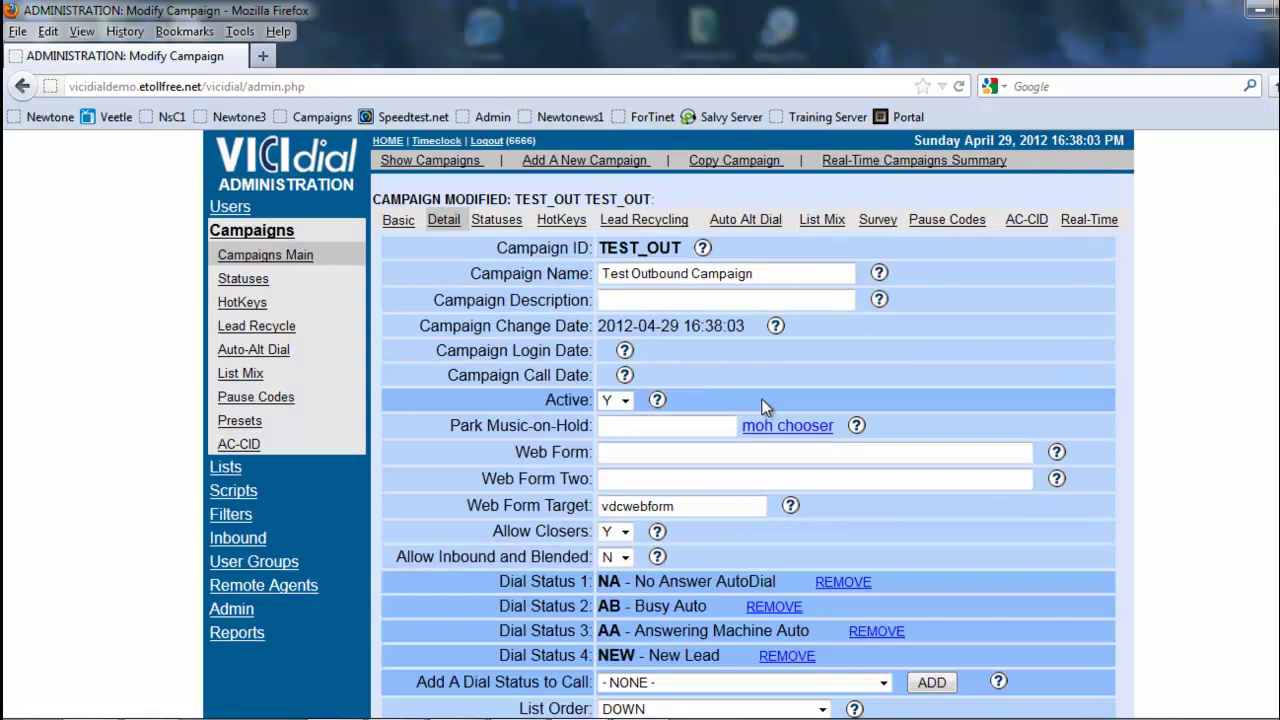
Step: Review the saved campaign's hopper, dial method, pause code and agent display settings
scroll(729, 401, down, 10)
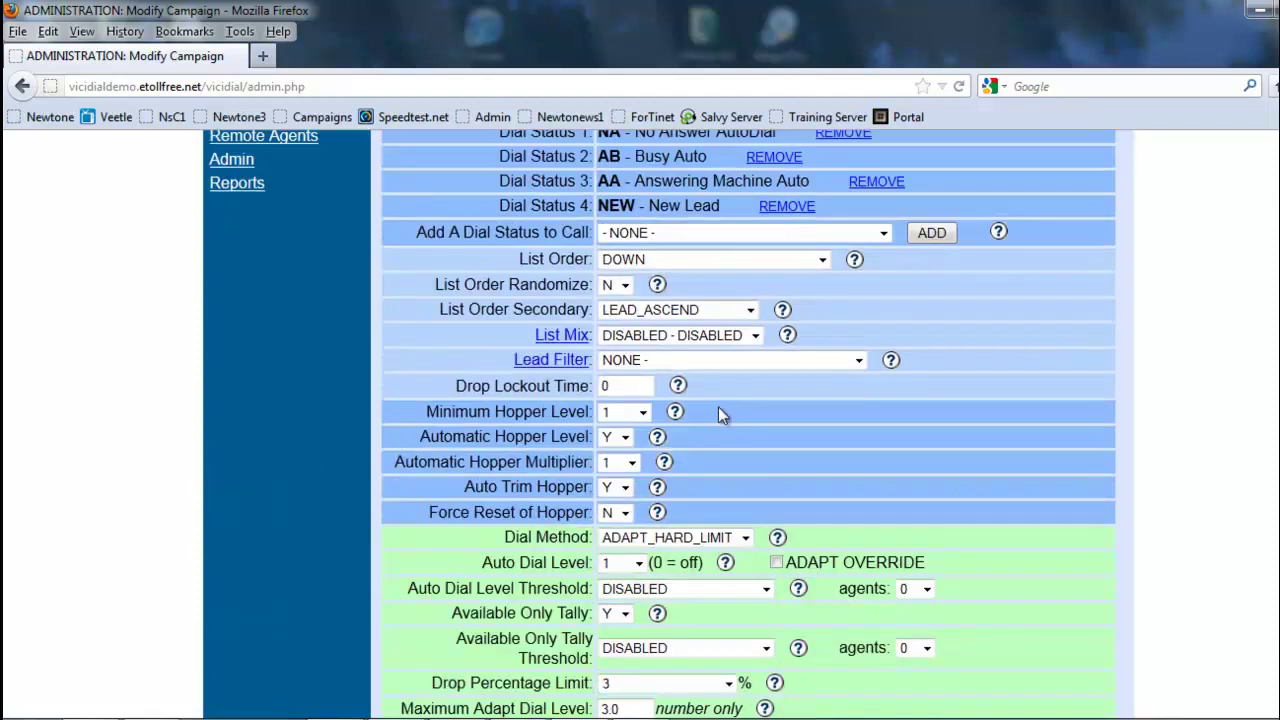
scroll(713, 412, down, 2)
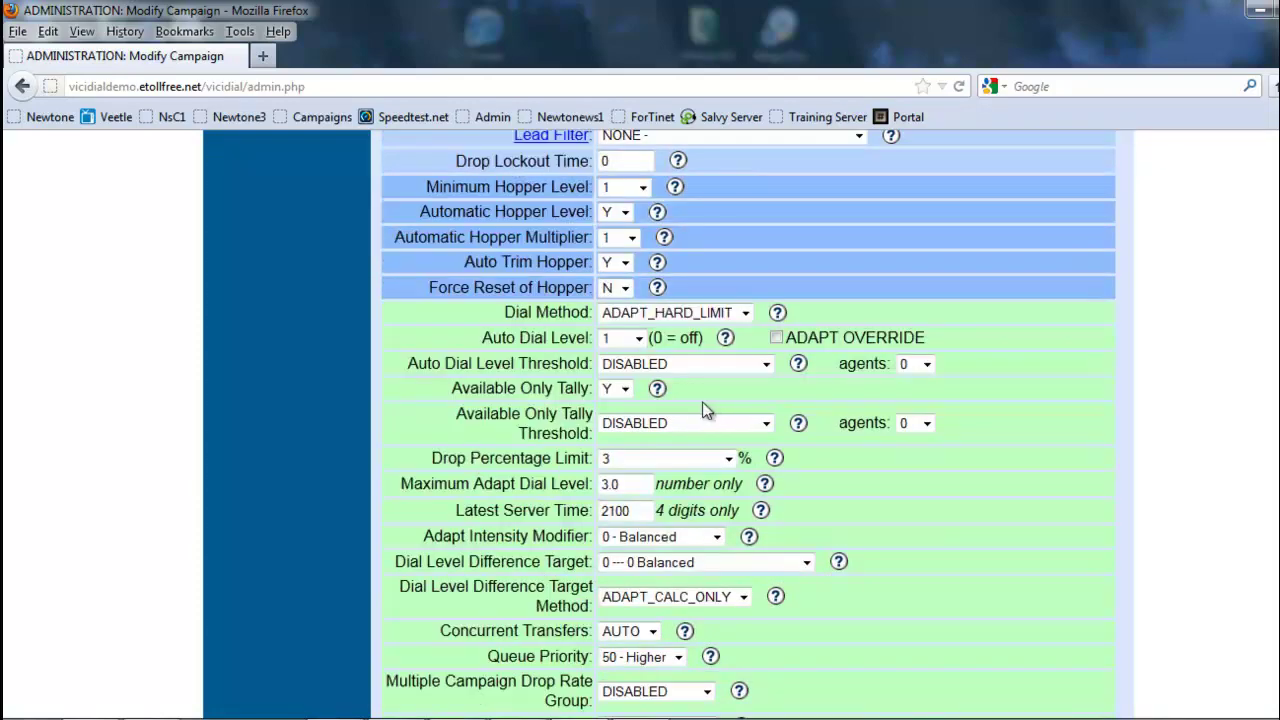
scroll(705, 410, down, 8)
scroll(701, 403, down, 20)
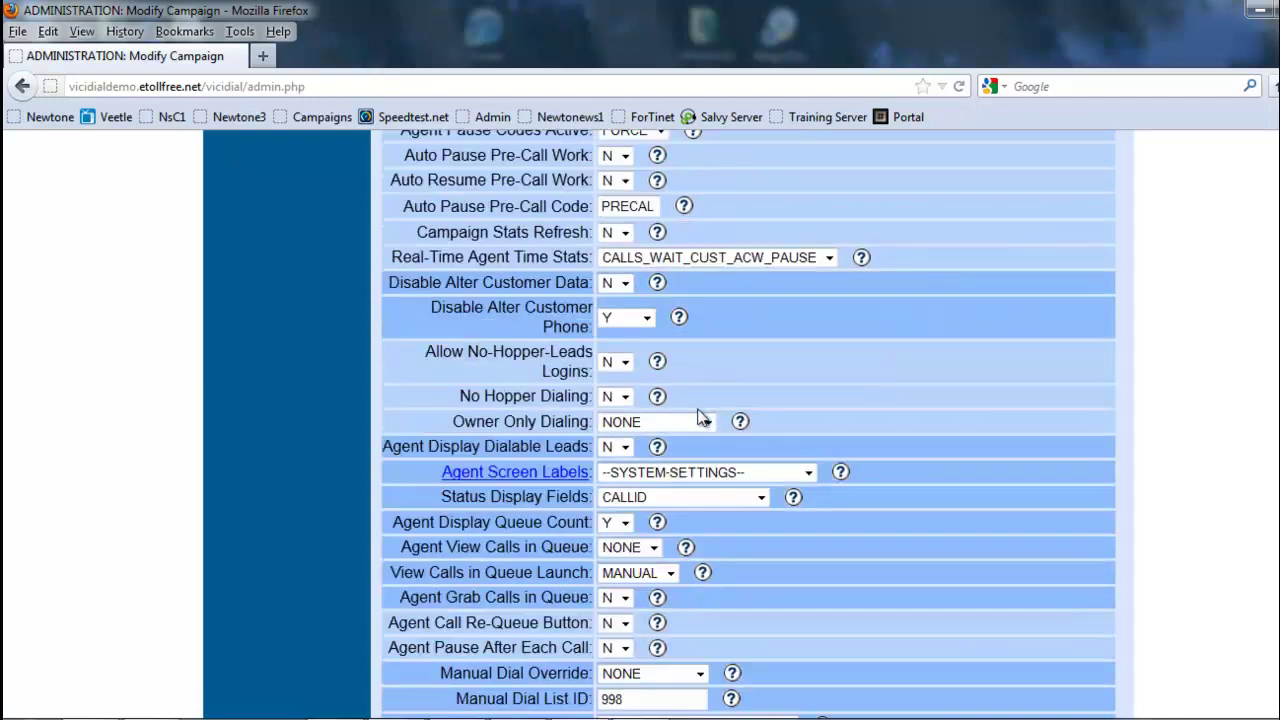